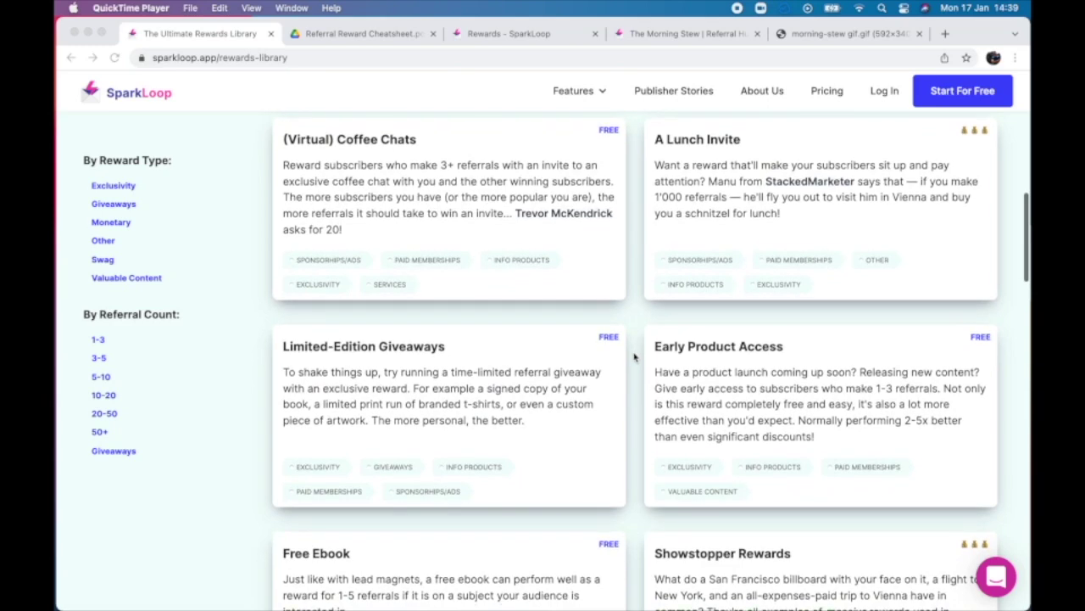
# - Browse the reward ideas in the SparkLoop rewards library, from coffee chats through giveaways to discount coupons
pyautogui.scroll(-5, 635, 357)
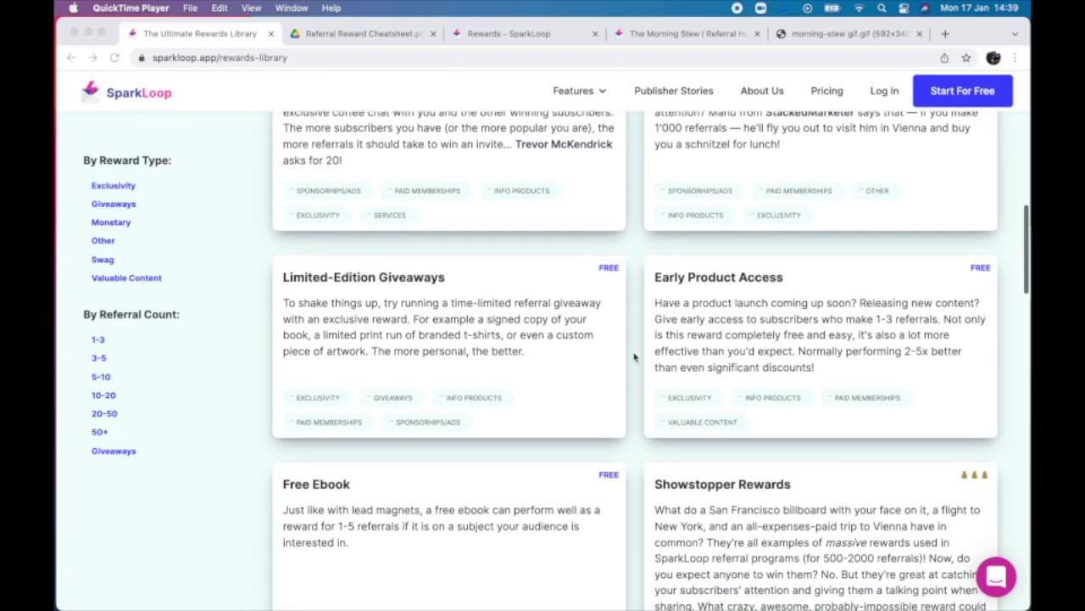
pyautogui.scroll(-4, 634, 357)
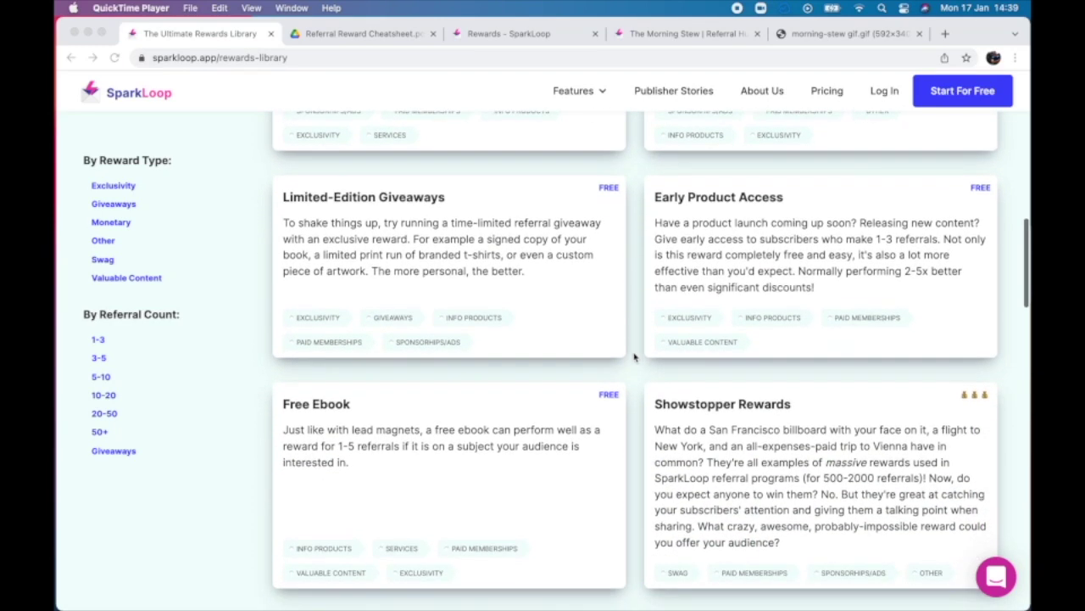
pyautogui.scroll(-4, 634, 357)
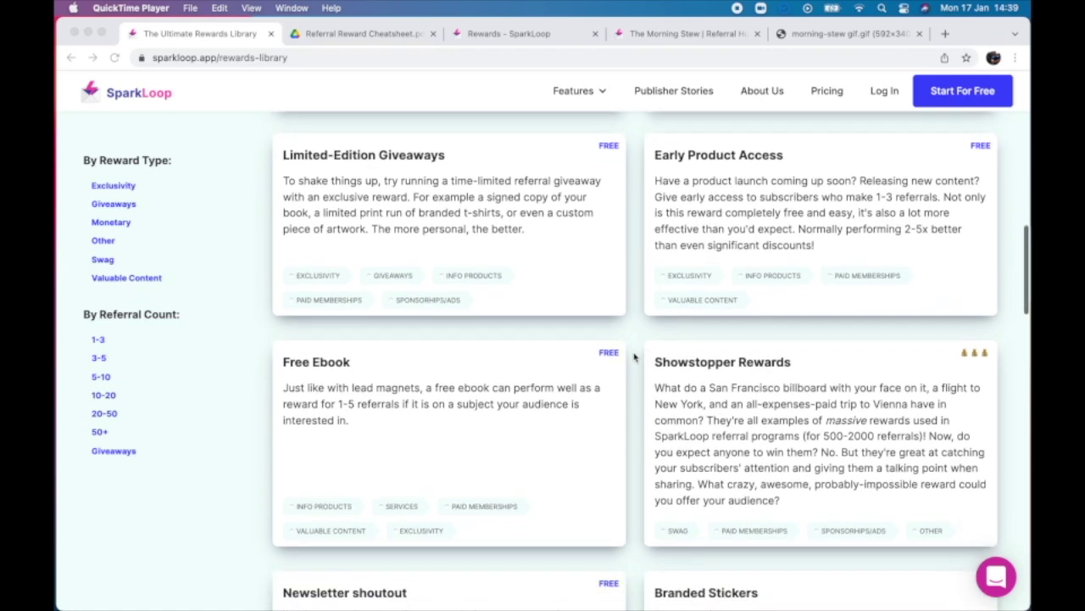
pyautogui.scroll(-6, 634, 357)
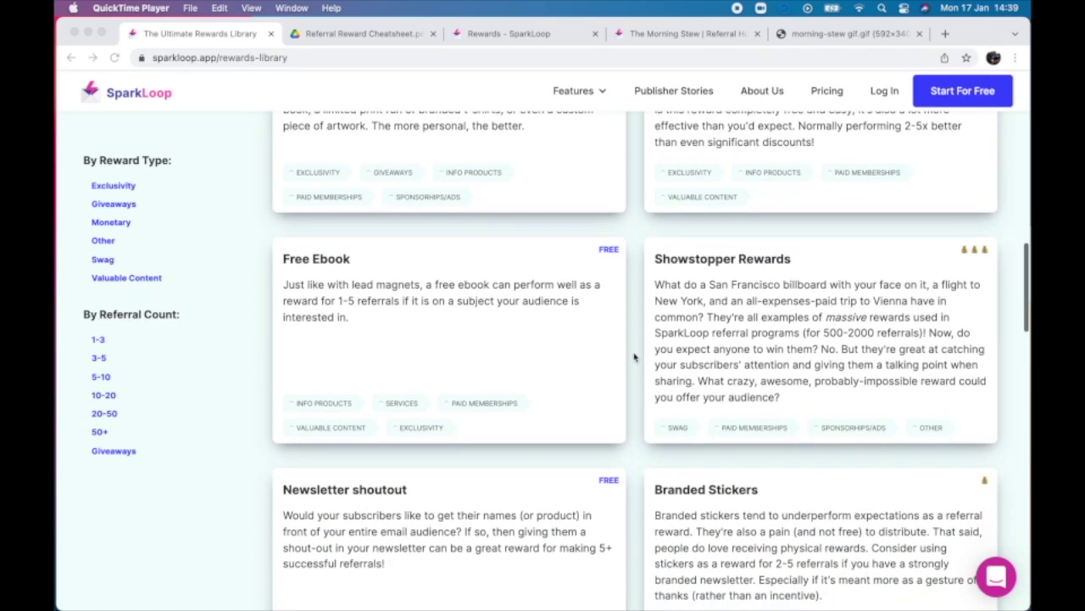
pyautogui.scroll(-1, 634, 357)
pyautogui.scroll(-7, 635, 357)
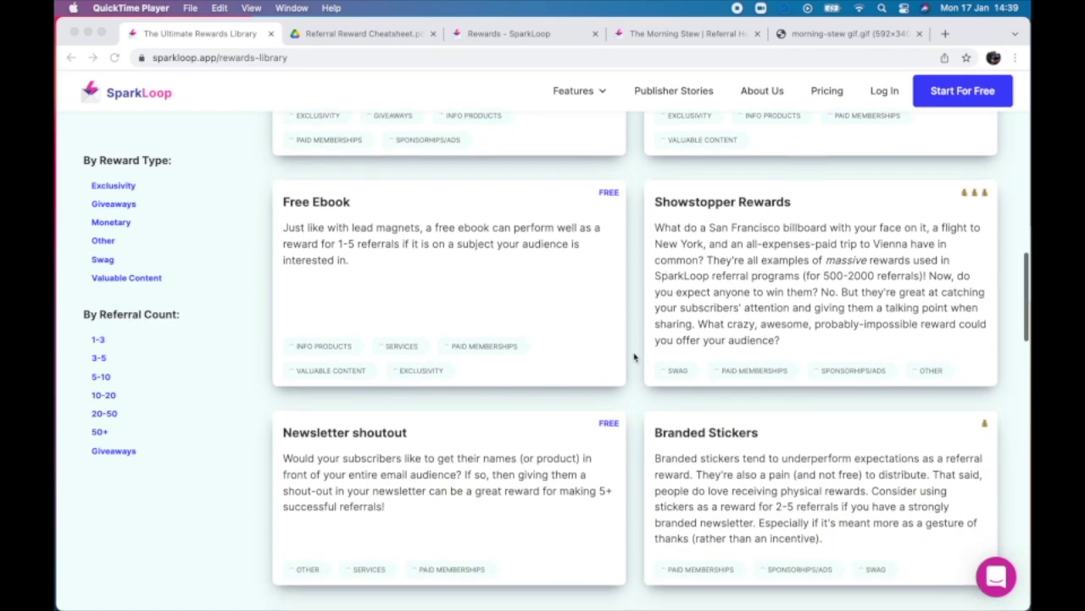
pyautogui.scroll(-5, 634, 357)
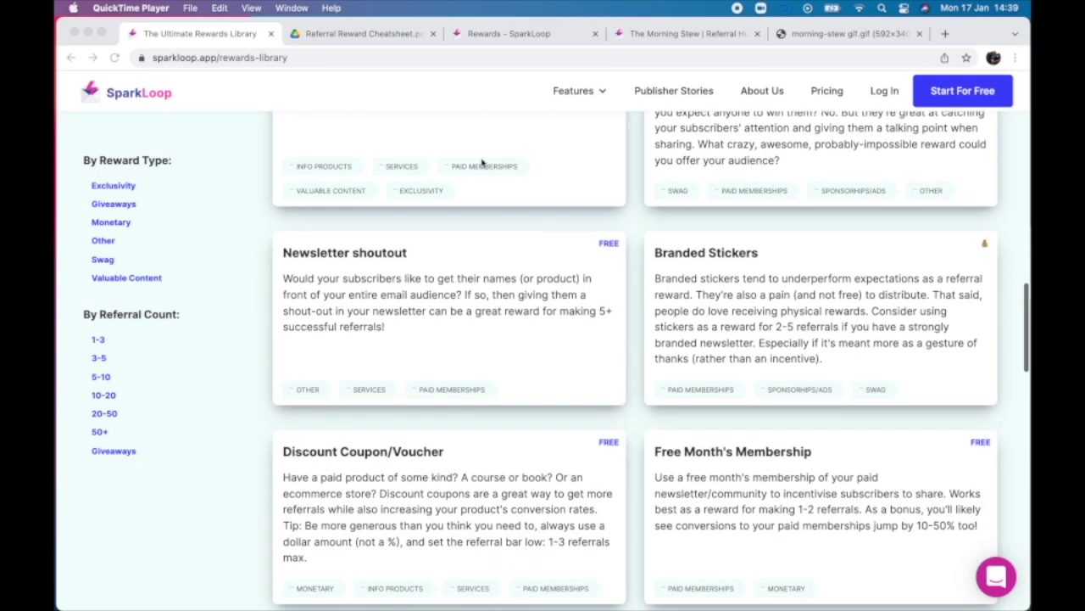
# - Open Referral Reward Cheatsheet.pdf and skim its reward types, milestone structure and top-five reward lists through to the last page
pyautogui.click(384, 35)
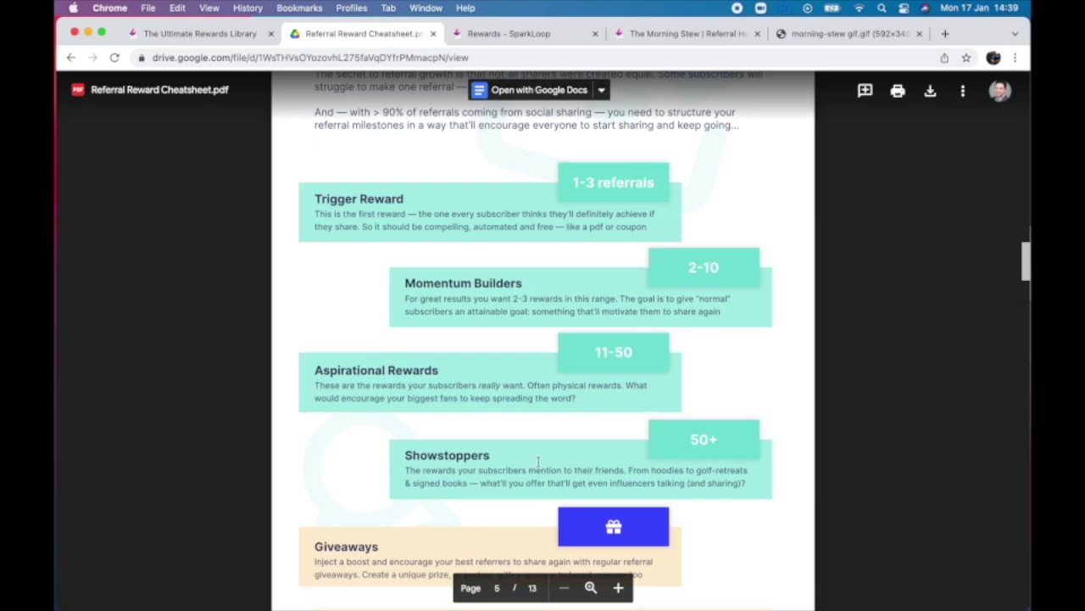
pyautogui.scroll(20, 537, 461)
pyautogui.scroll(-20, 538, 462)
pyautogui.scroll(-15, 537, 461)
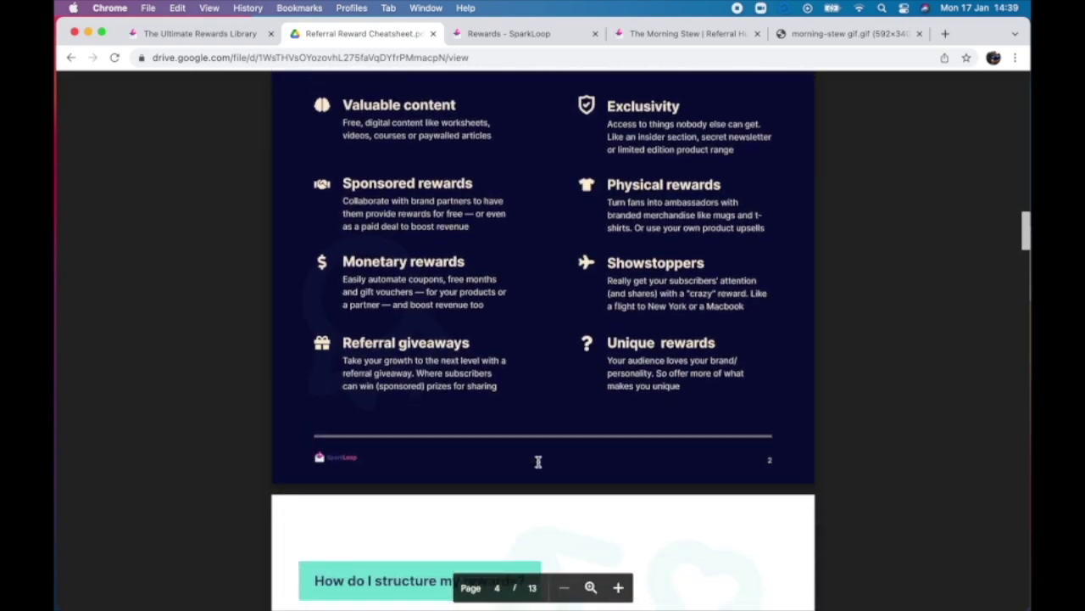
pyautogui.scroll(-15, 538, 461)
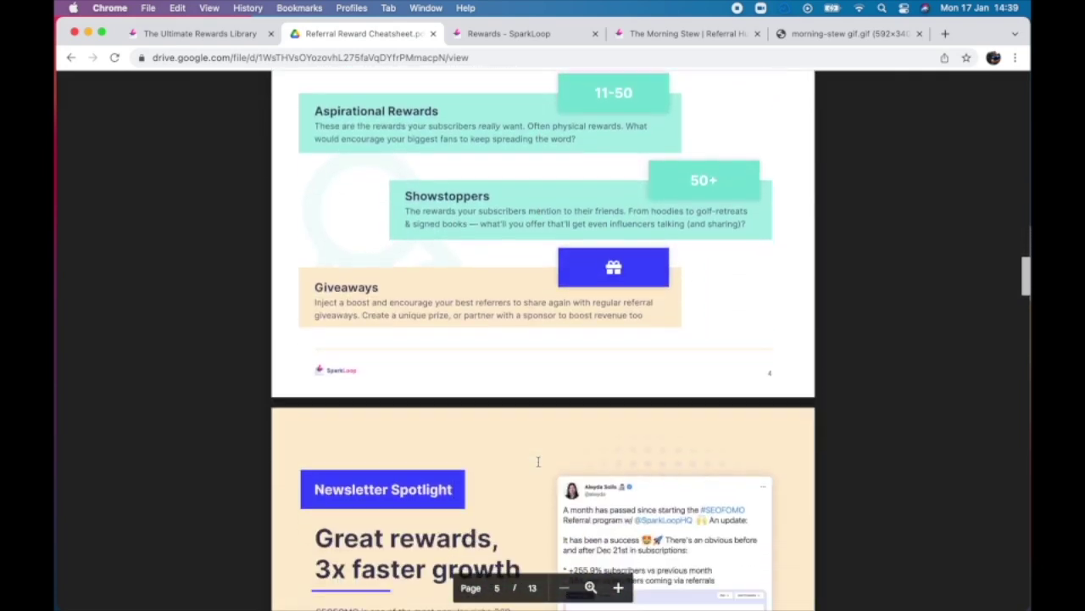
pyautogui.scroll(-20, 538, 461)
pyautogui.scroll(-20, 538, 462)
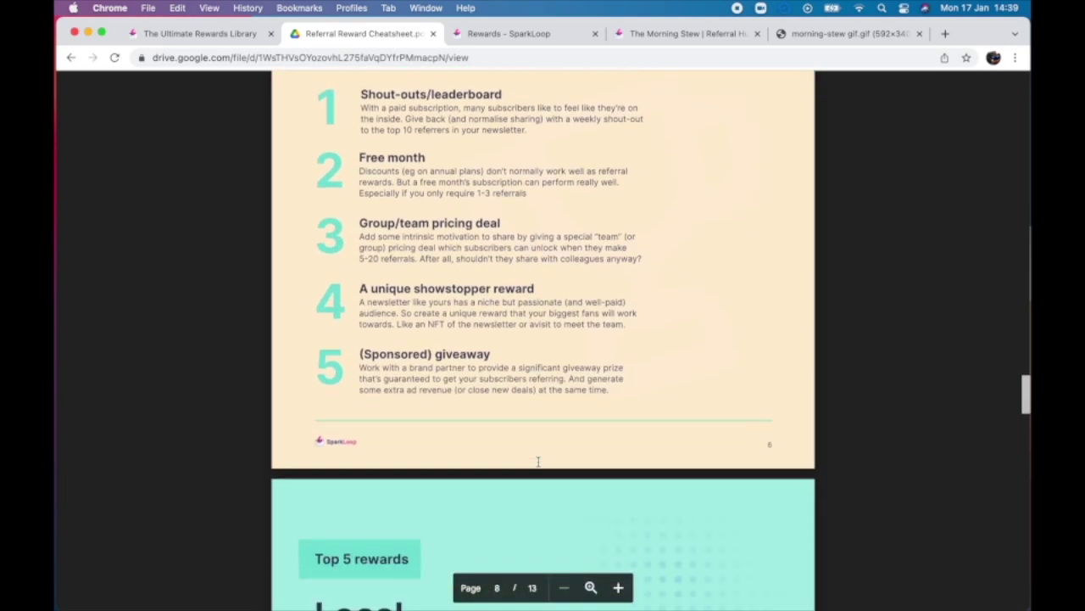
pyautogui.scroll(-20, 538, 462)
pyautogui.scroll(-20, 537, 462)
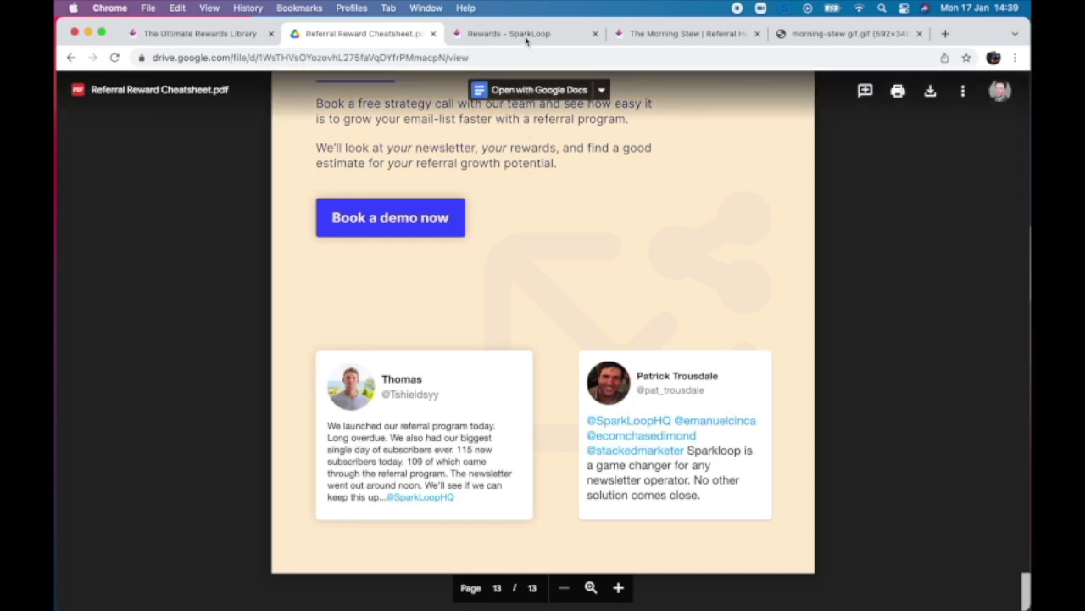
# - View the Morning Stew referral hub preview with its reward milestones, then switch to the next example
pyautogui.press('super+4')
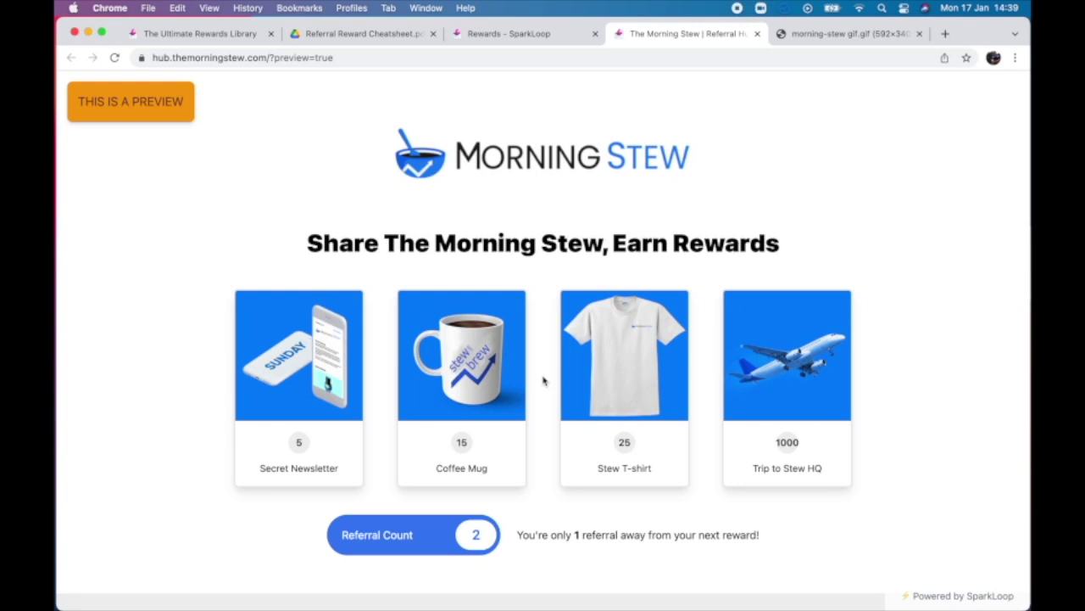
pyautogui.scroll(-1, 543, 381)
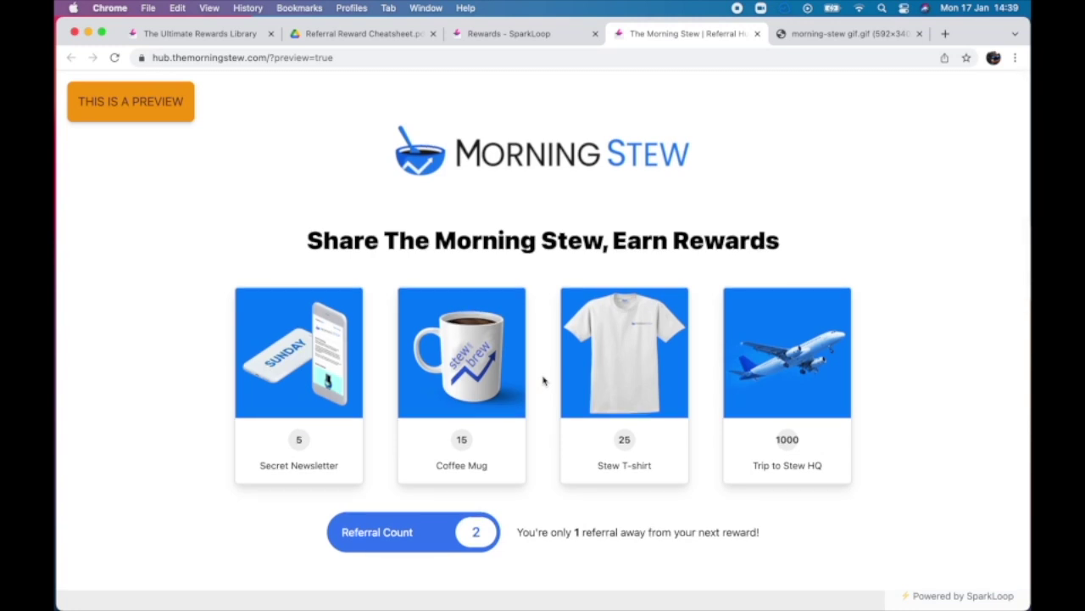
pyautogui.hotkey('ctrl', 'Tab')
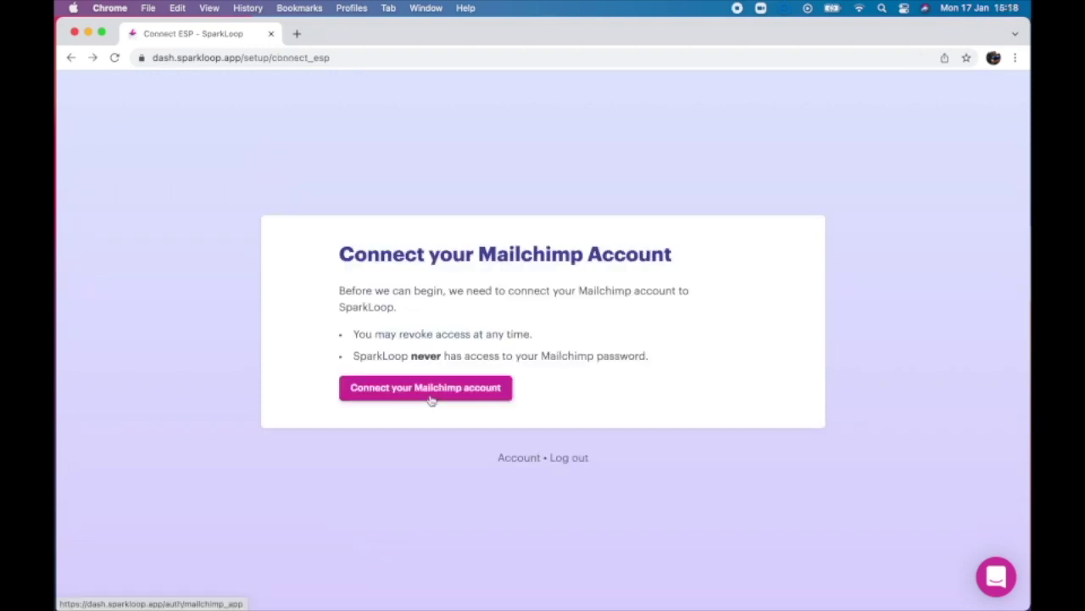
# - Connect the Mailchimp account to SparkLoop by logging in with the prefilled credentials and allowing access
pyautogui.click(430, 395)
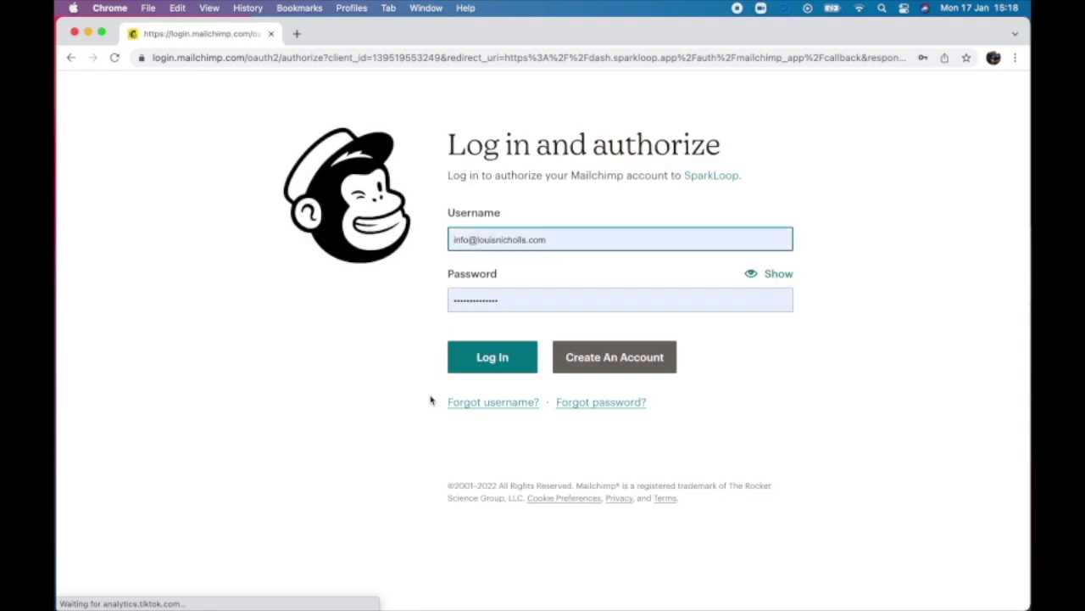
pyautogui.click(487, 361)
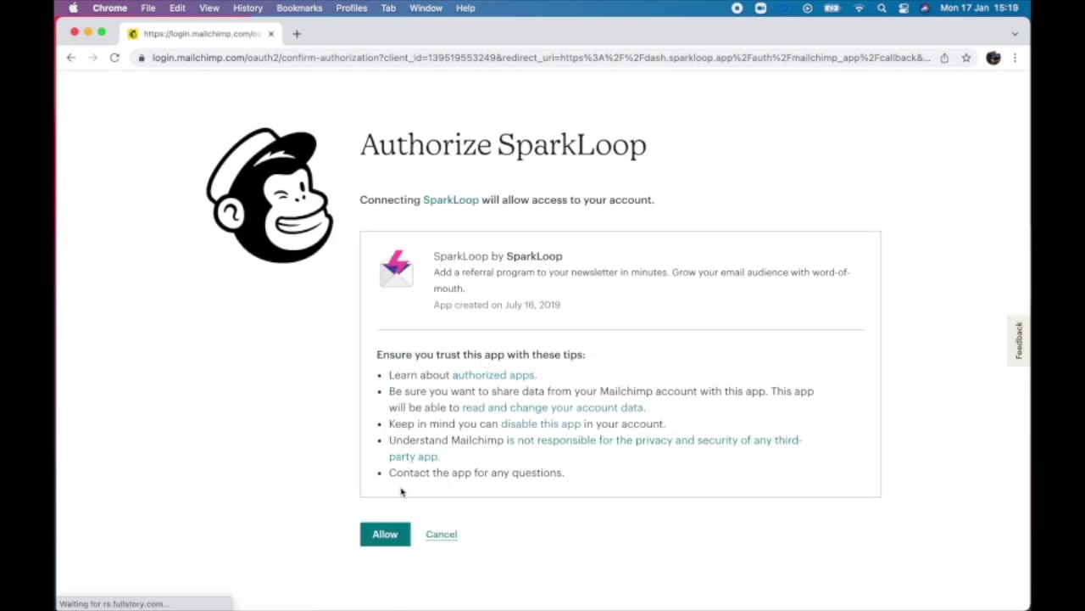
pyautogui.click(385, 534)
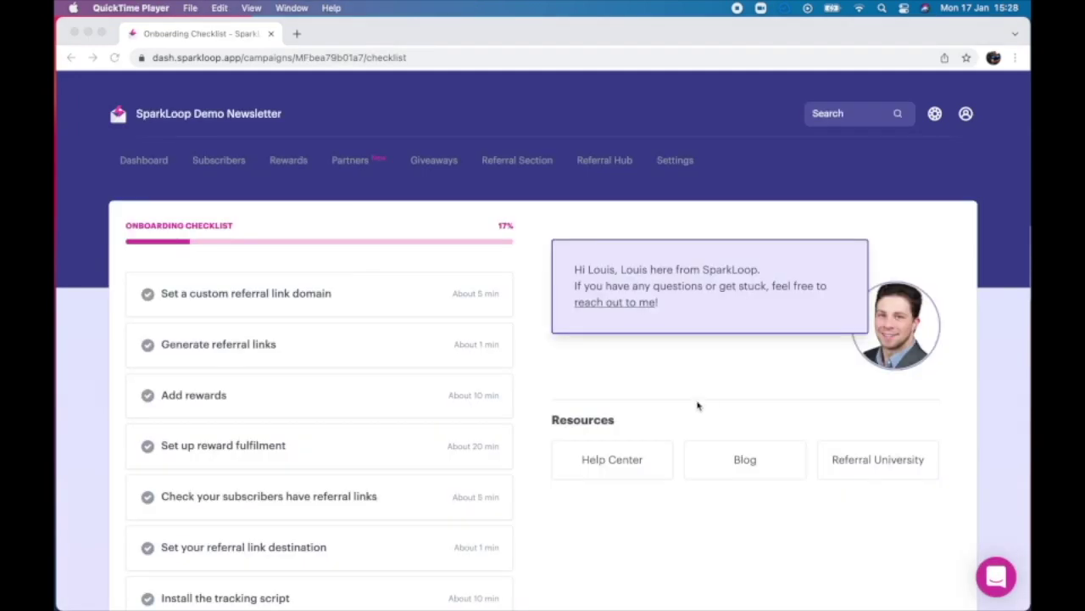
# - Look over the setup tasks in the SparkLoop onboarding checklist
pyautogui.click(698, 405)
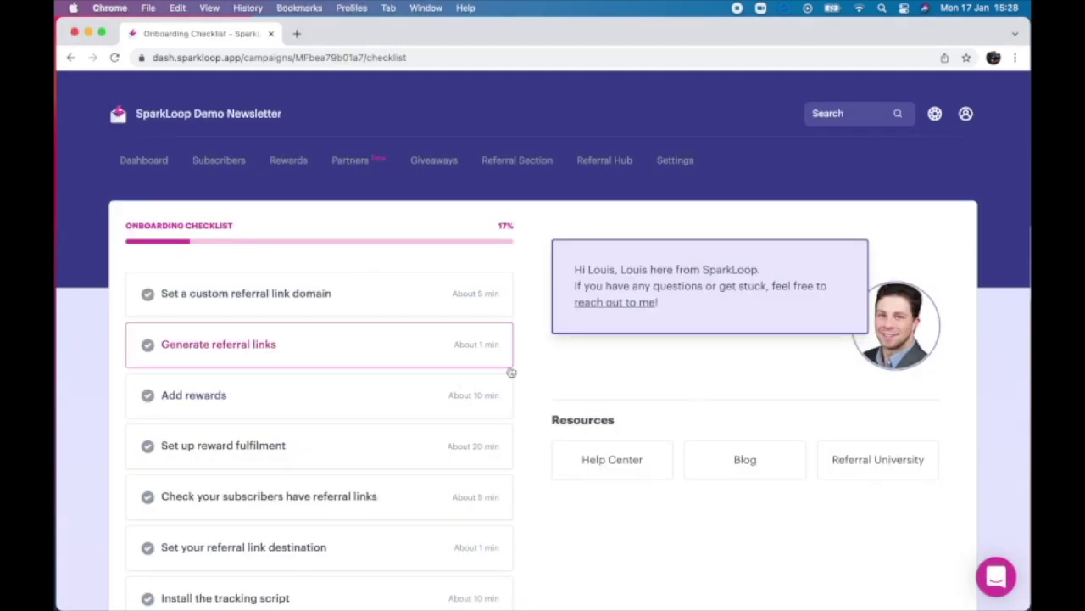
pyautogui.scroll(-2, 528, 365)
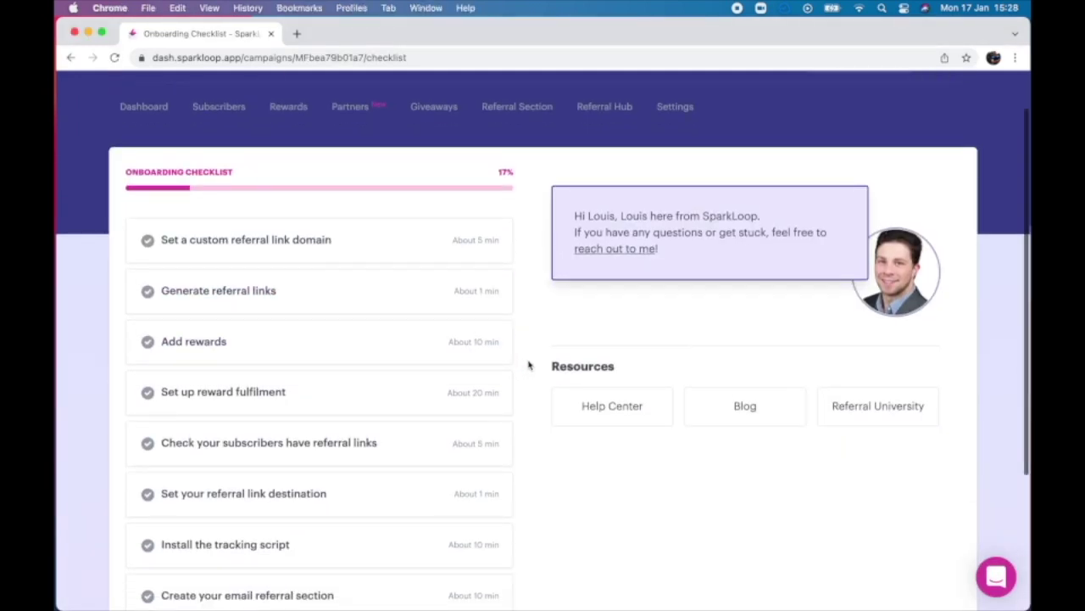
pyautogui.scroll(2, 528, 365)
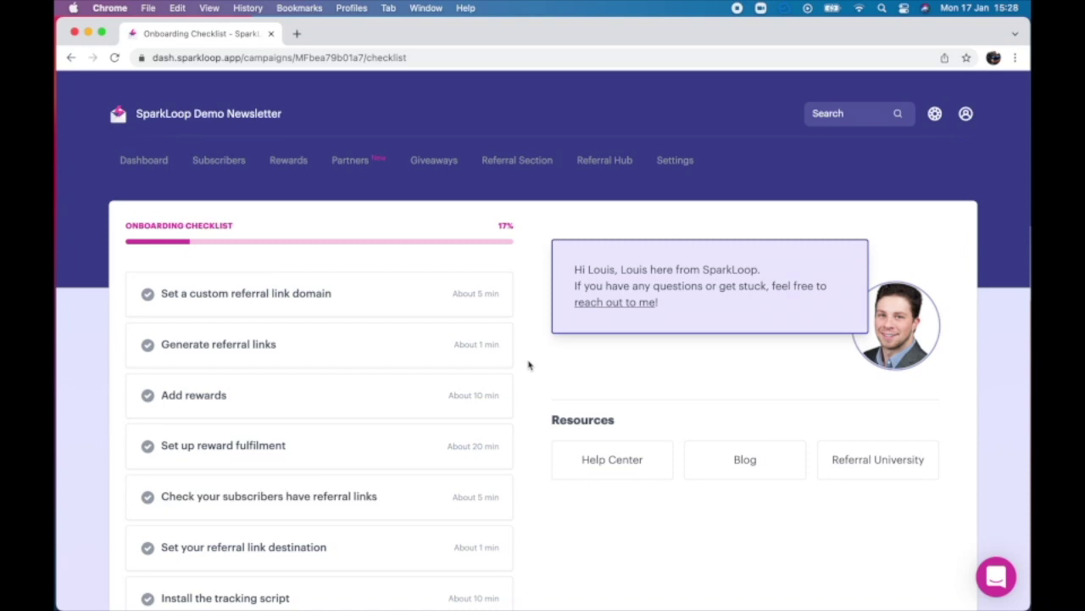
pyautogui.scroll(-3, 528, 365)
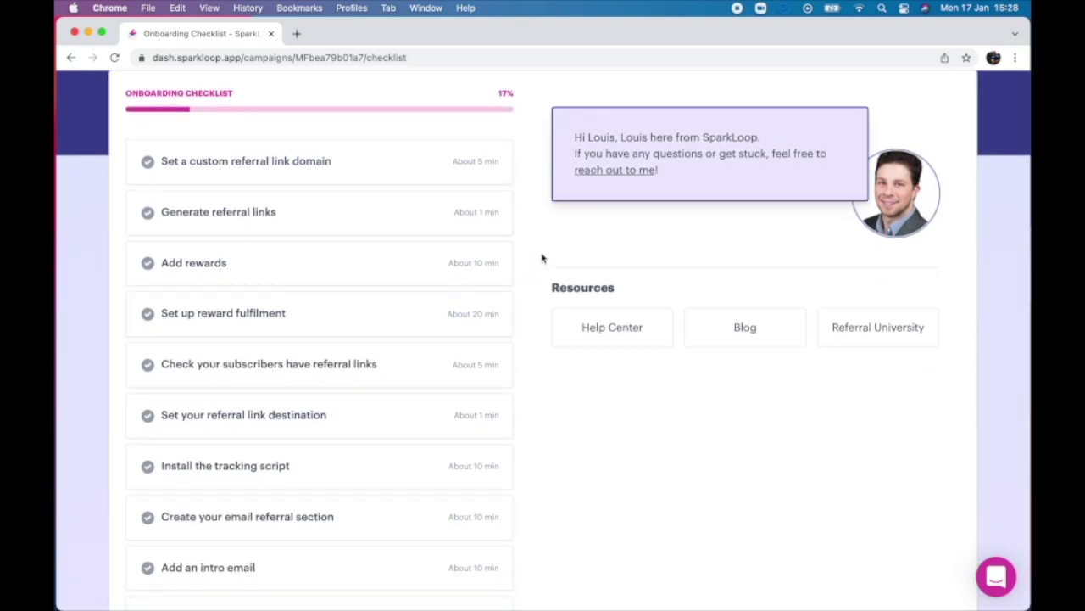
pyautogui.scroll(1, 542, 259)
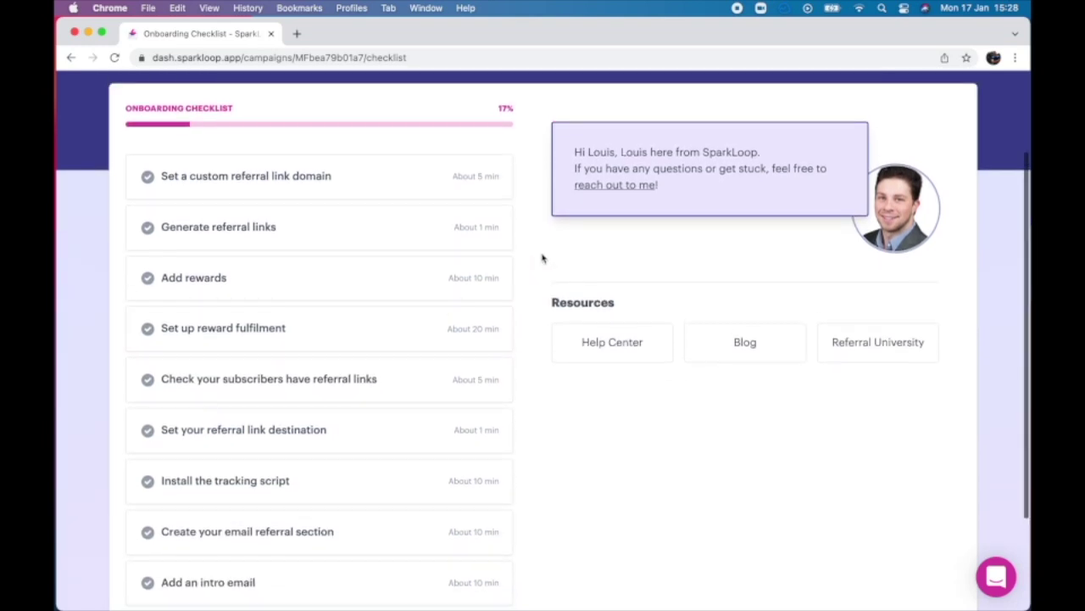
# - View the instructions for setting a custom referral link domain and close them without saving
pyautogui.click(303, 194)
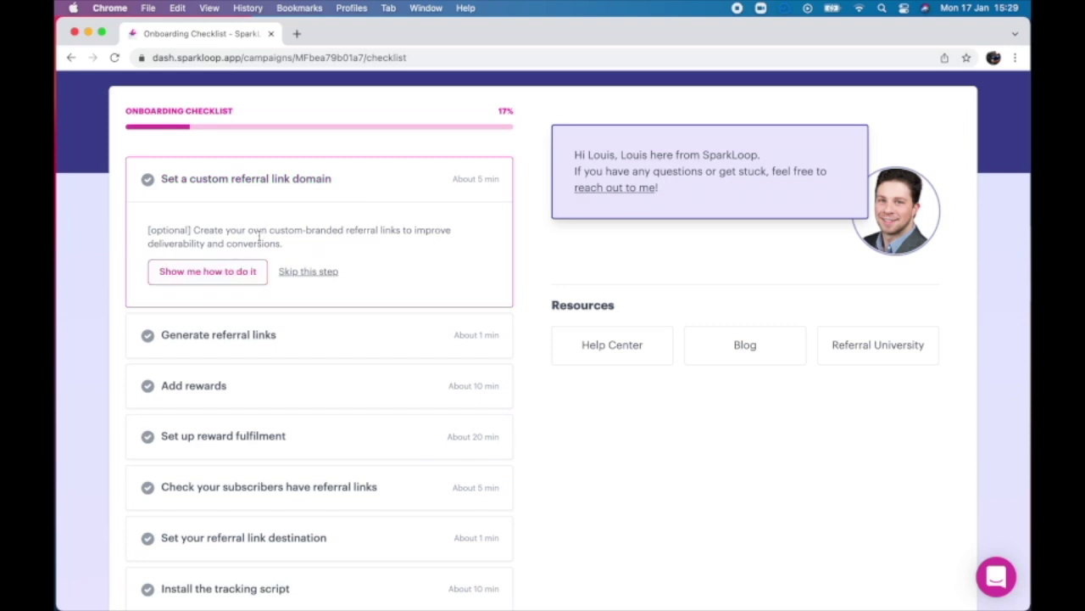
pyautogui.click(237, 270)
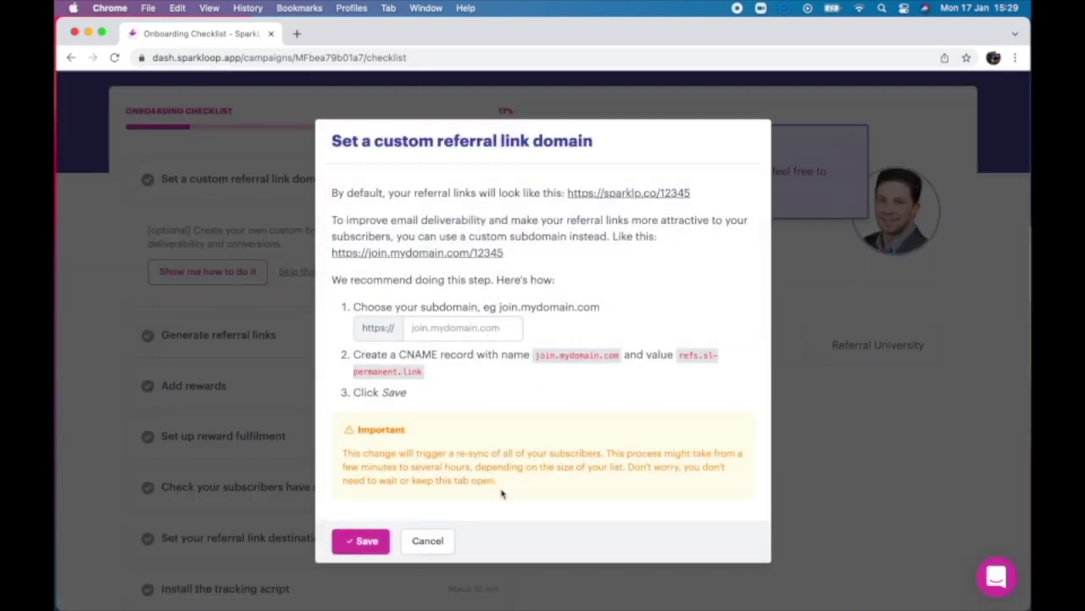
pyautogui.click(430, 541)
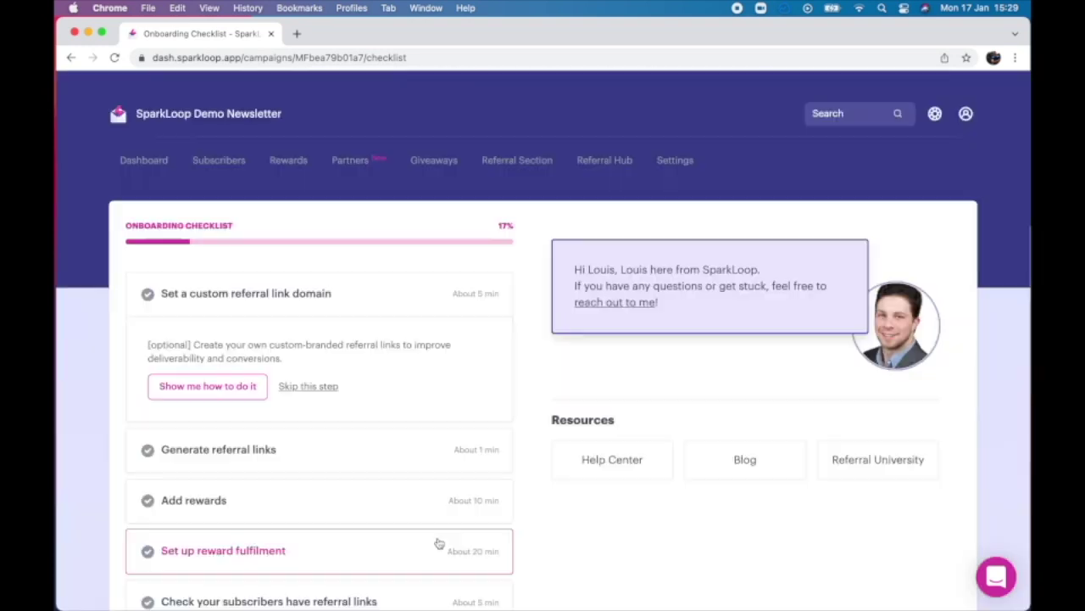
# - Skip the optional custom referral link domain task in the onboarding checklist and confirm the choice
pyautogui.scroll(-1, 551, 388)
pyautogui.scroll(-5, 546, 384)
pyautogui.scroll(2, 545, 384)
pyautogui.scroll(2, 545, 384)
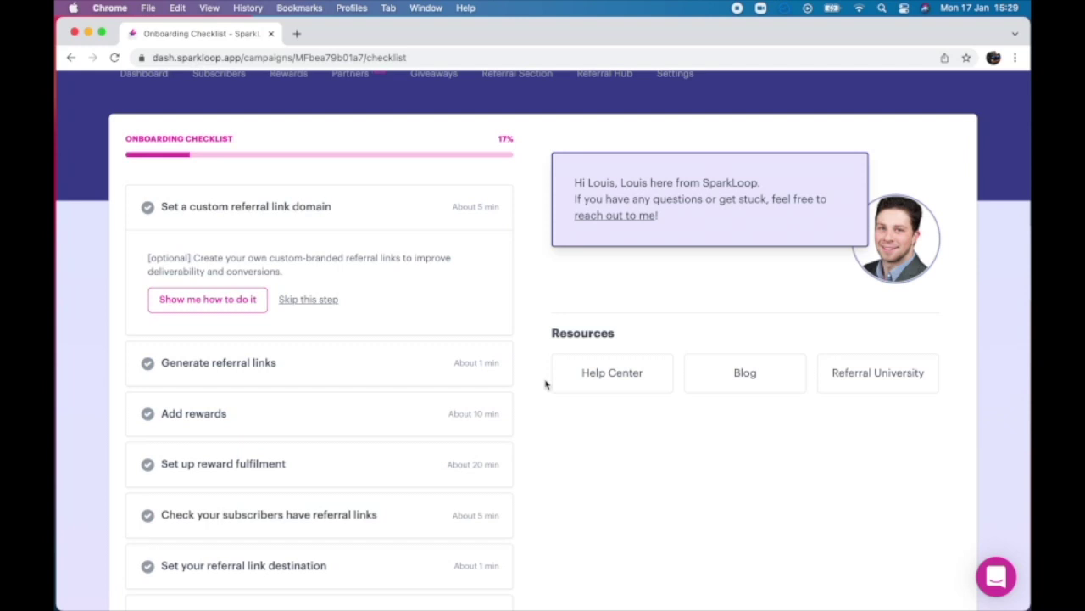
pyautogui.click(307, 298)
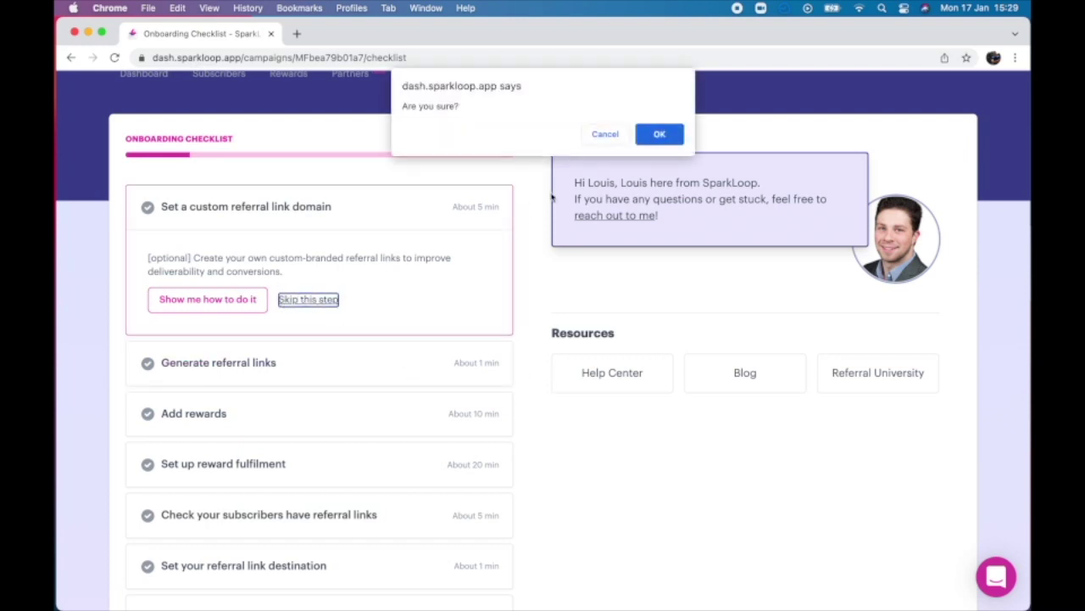
pyautogui.click(661, 136)
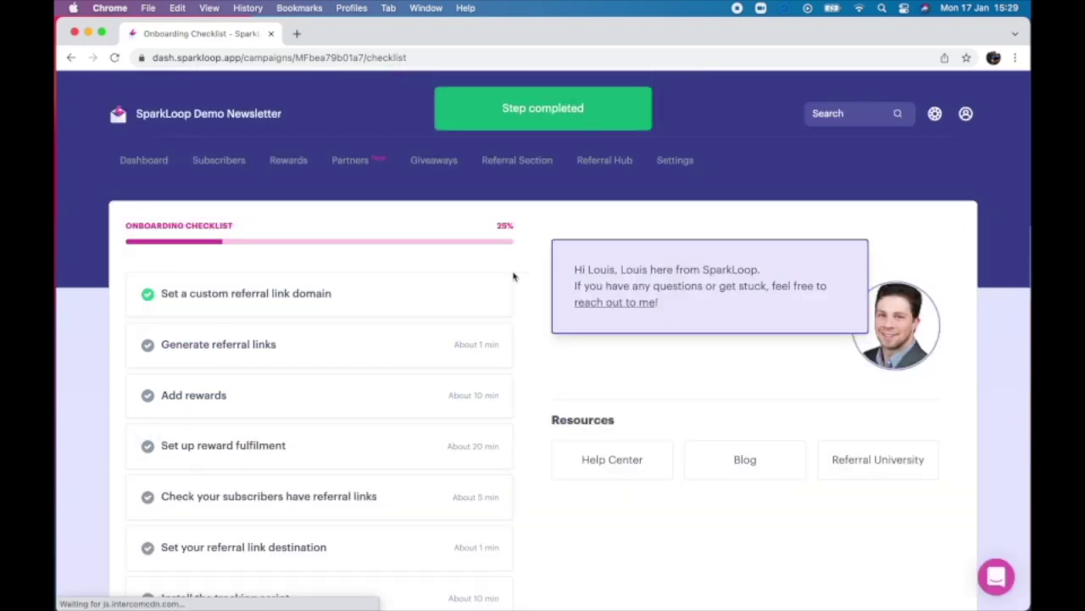
# - View the import options for generating referral links and close them without starting an import
pyautogui.click(376, 352)
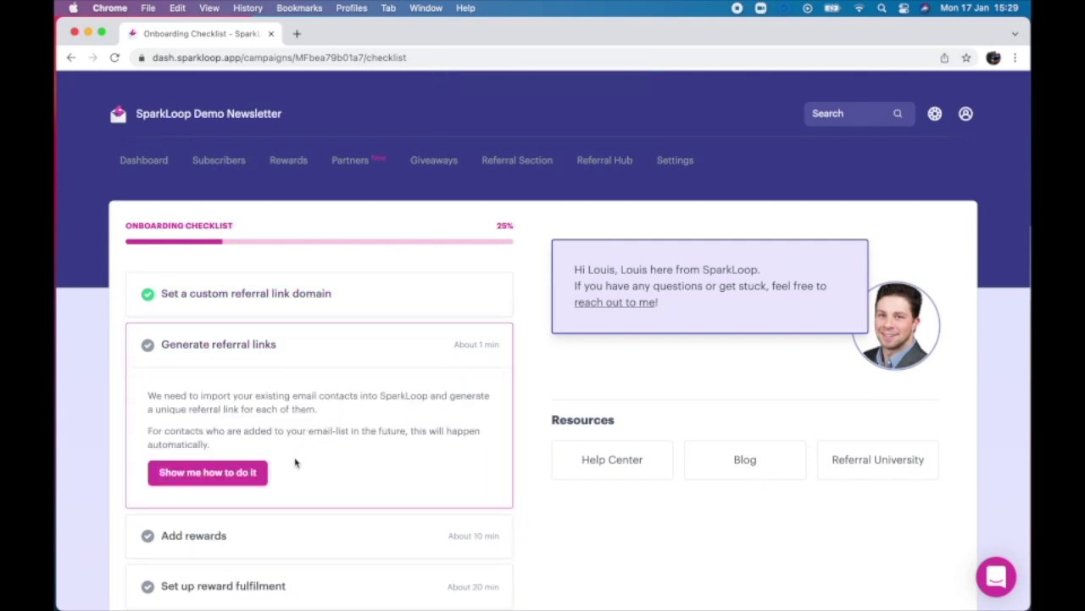
pyautogui.click(209, 482)
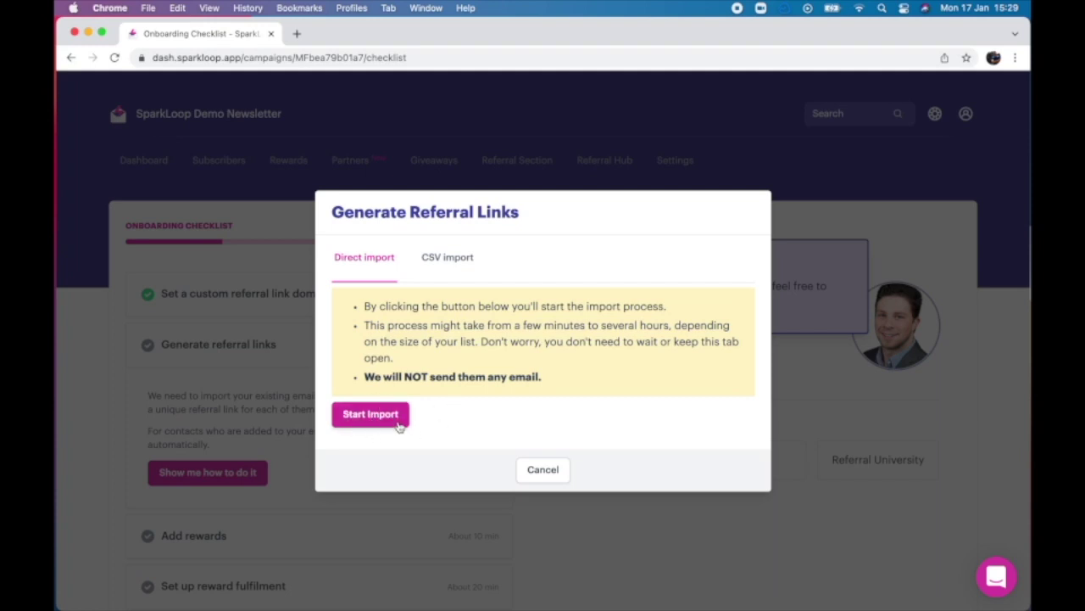
pyautogui.click(539, 469)
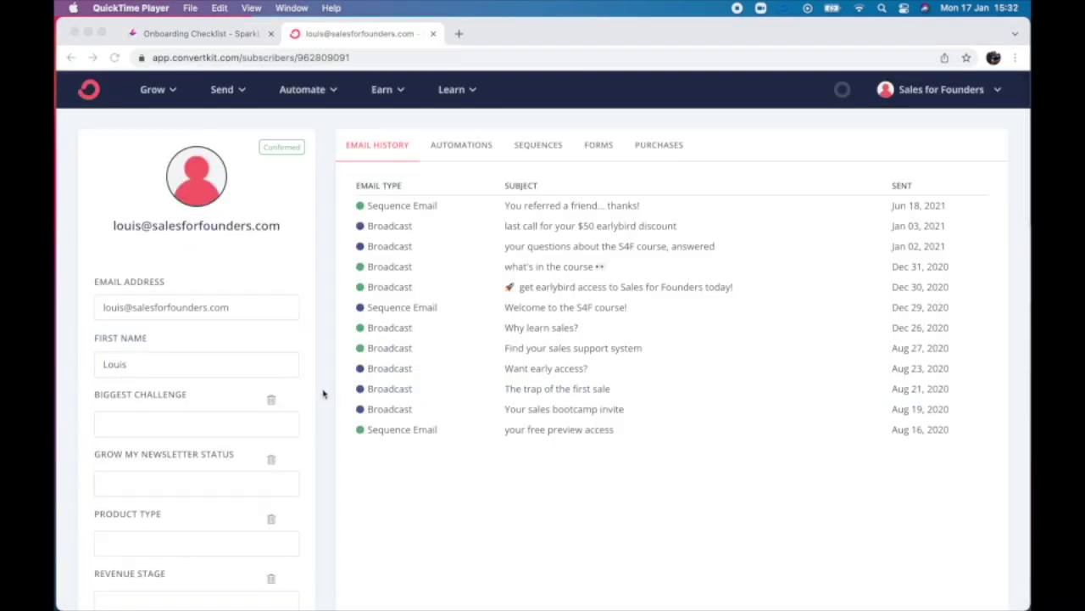
# - Examine the RH_ referral custom fields on the subscriber's profile in ConvertKit
pyautogui.scroll(-5, 324, 393)
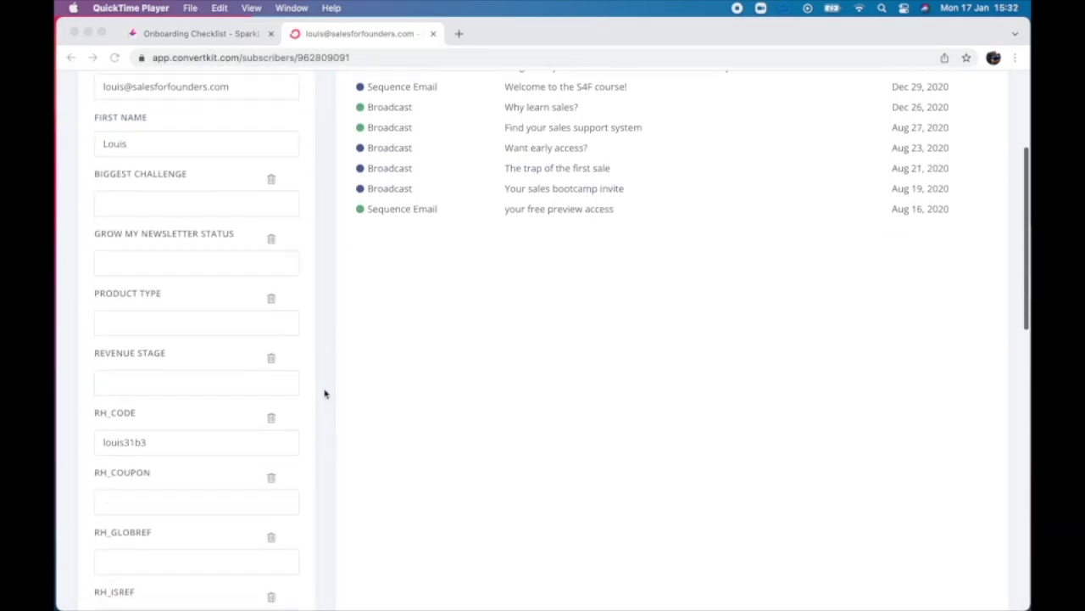
pyautogui.scroll(-4, 324, 393)
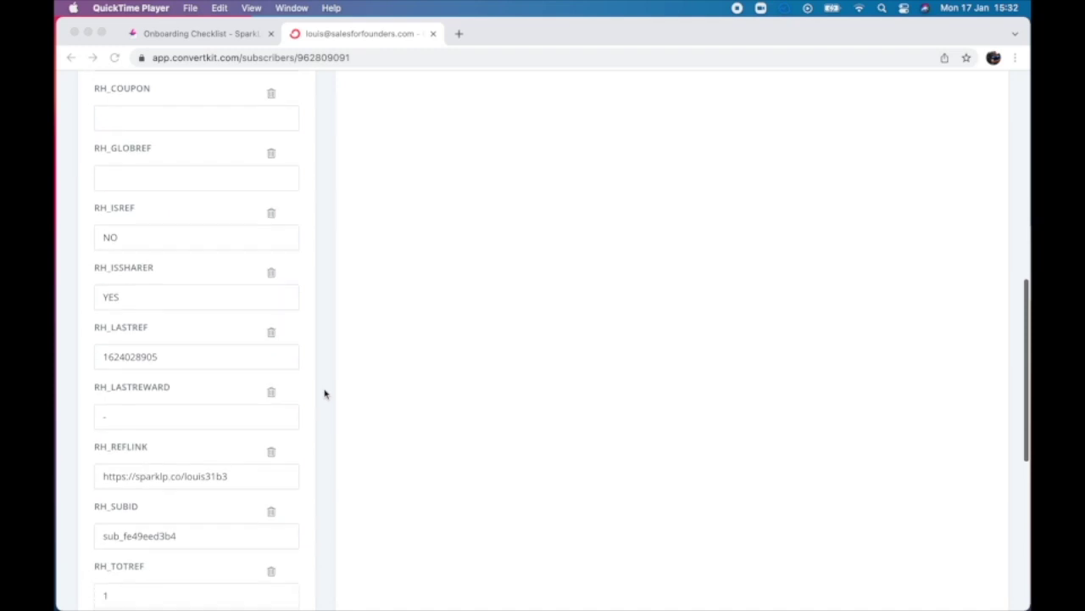
pyautogui.scroll(-1, 324, 394)
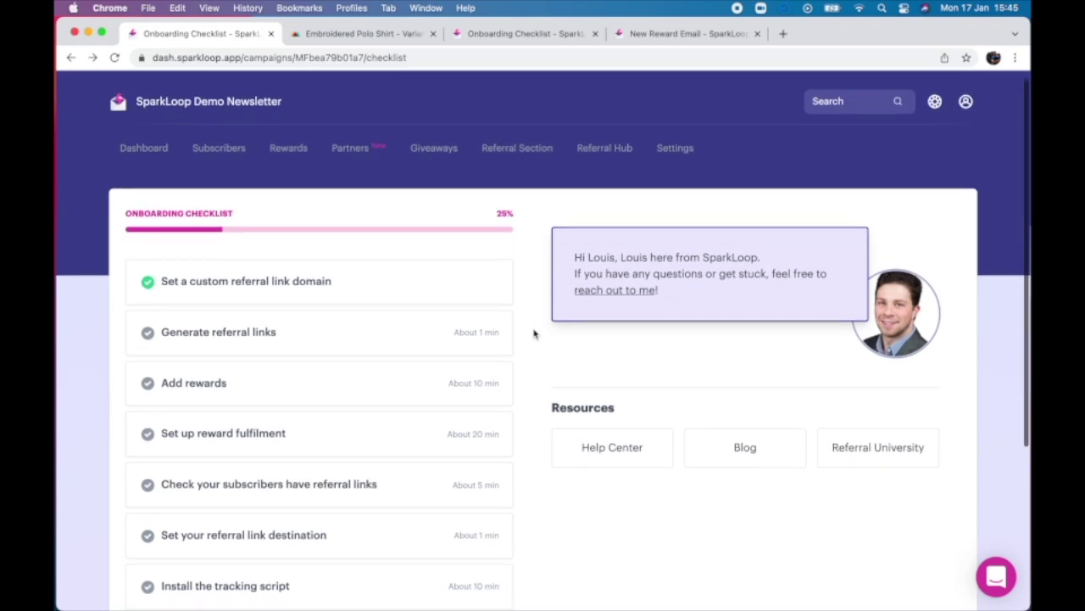
# - Open the Add rewards task, and in The Morning Stew's new reward form set the reward fulfilment to Printful
pyautogui.click(378, 400)
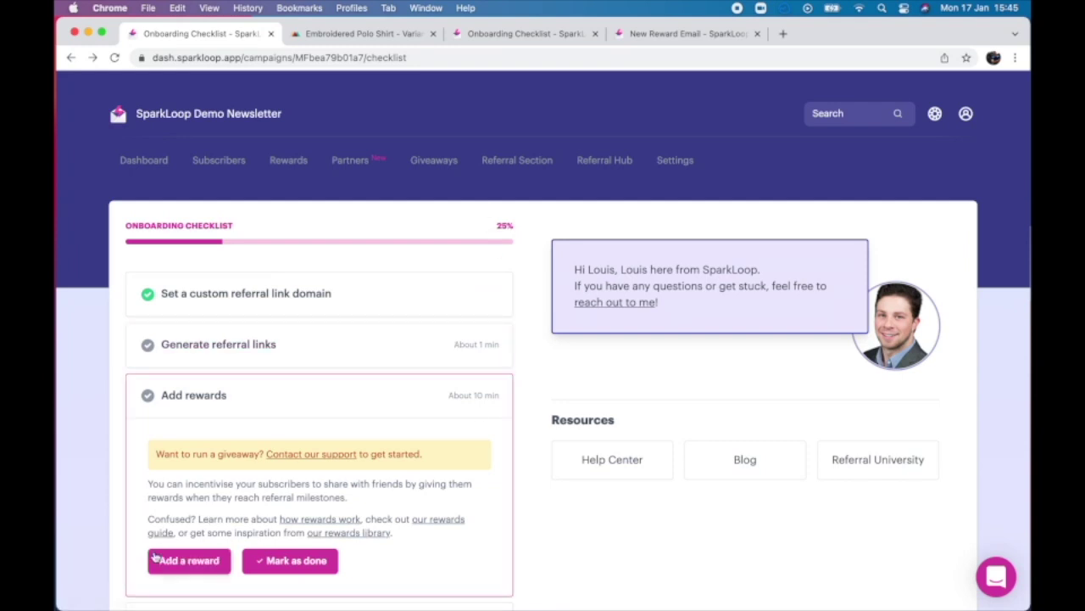
pyautogui.click(519, 34)
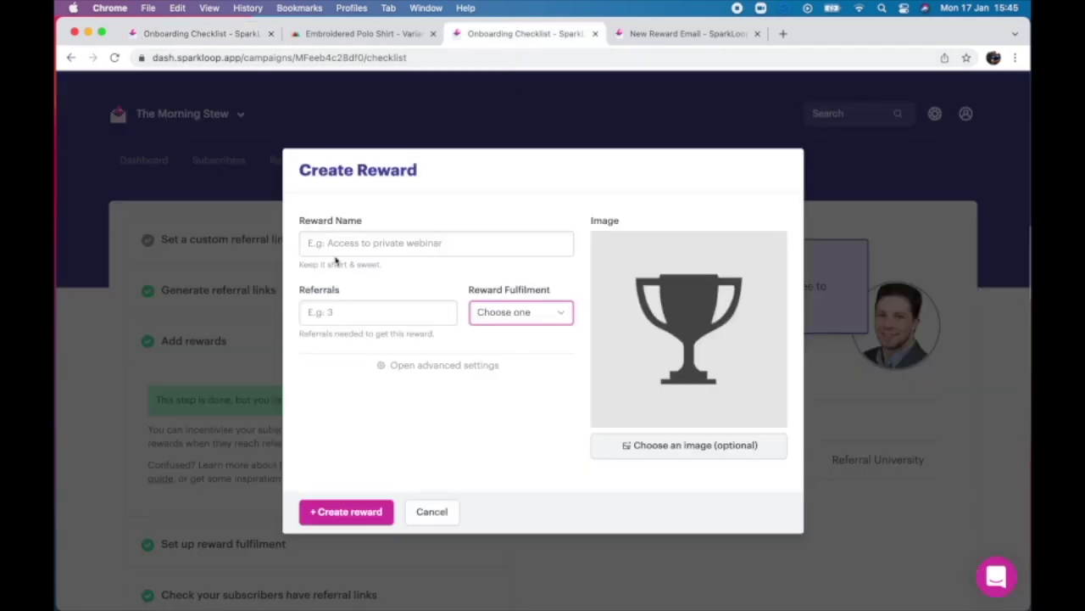
pyautogui.click(565, 313)
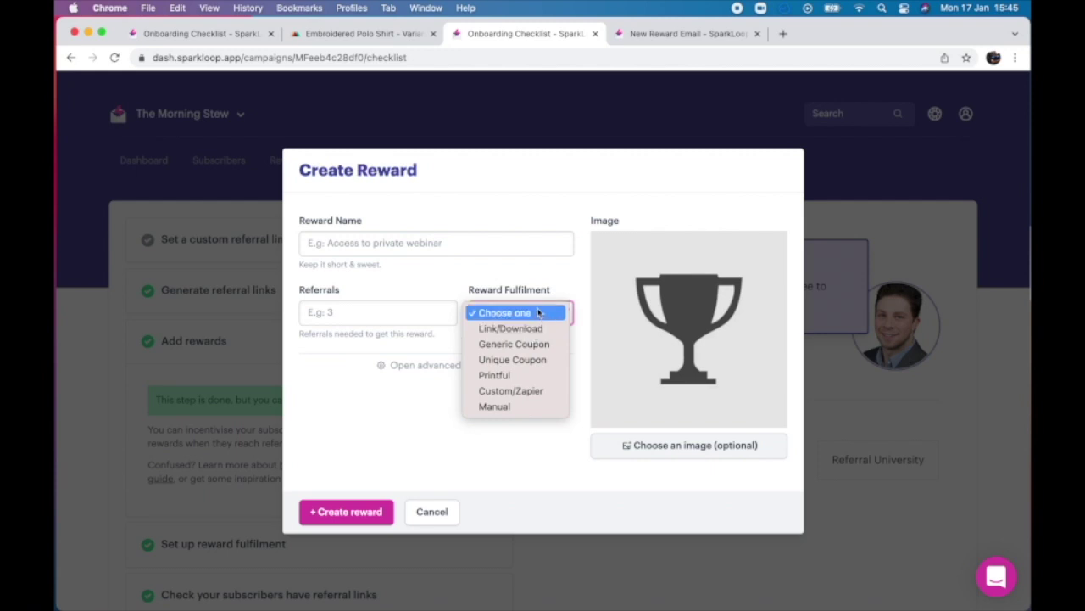
pyautogui.click(513, 359)
pyautogui.click(539, 313)
pyautogui.click(536, 333)
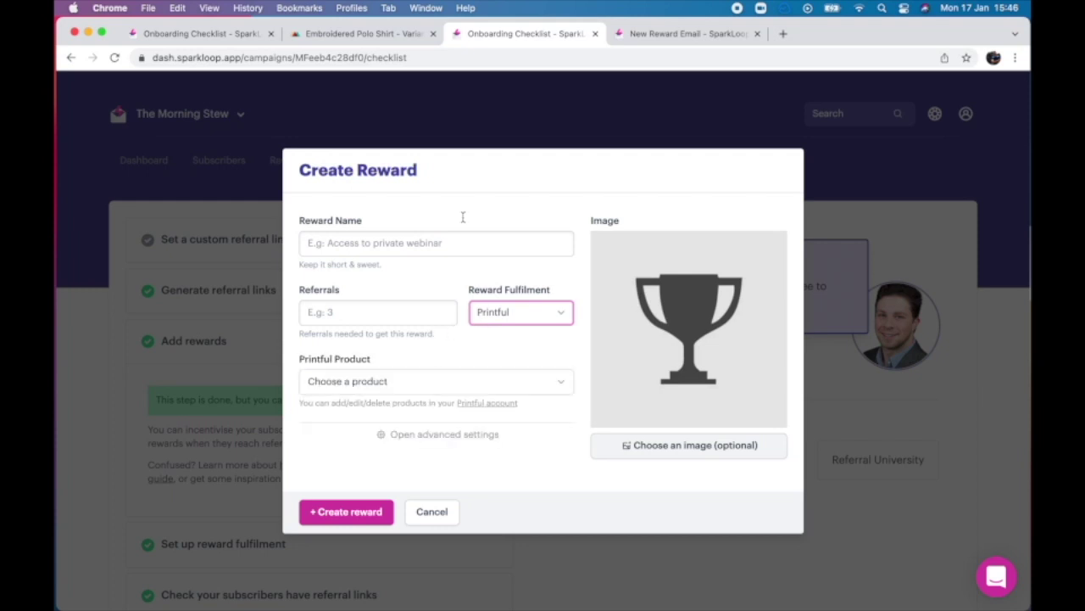
# - View the Embroidered Polo Shirt product in Printful, and choose MFM T-Shirt as the new reward's Printful product
pyautogui.click(365, 34)
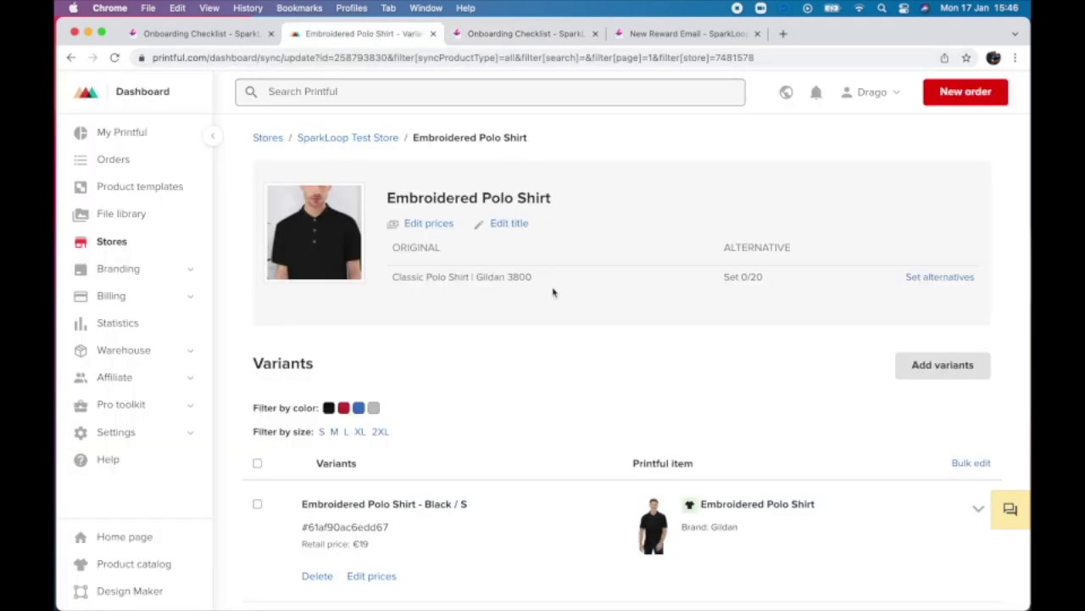
pyautogui.click(502, 35)
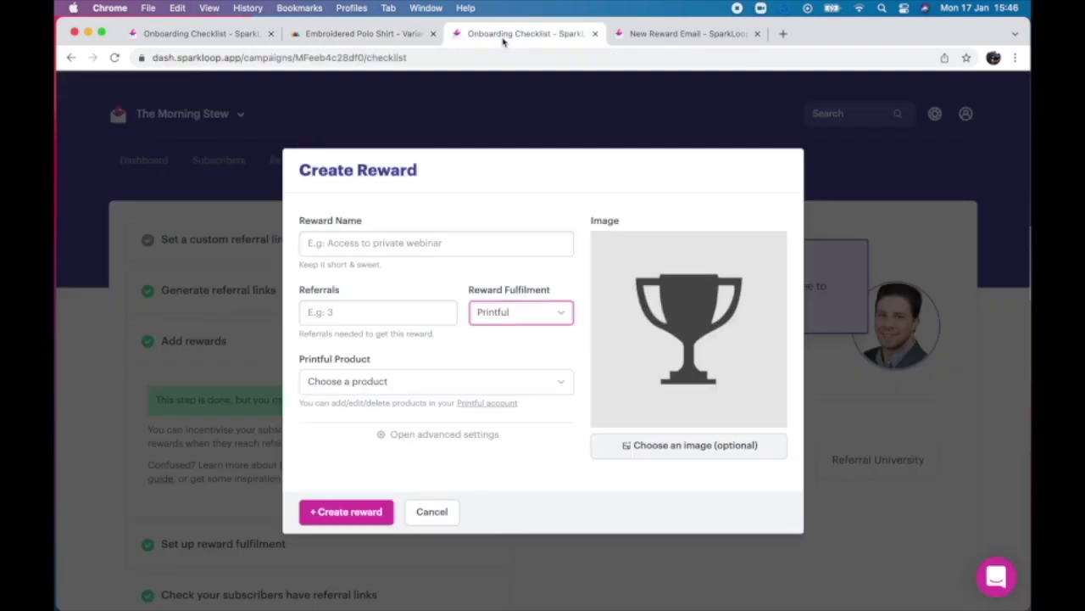
pyautogui.click(464, 380)
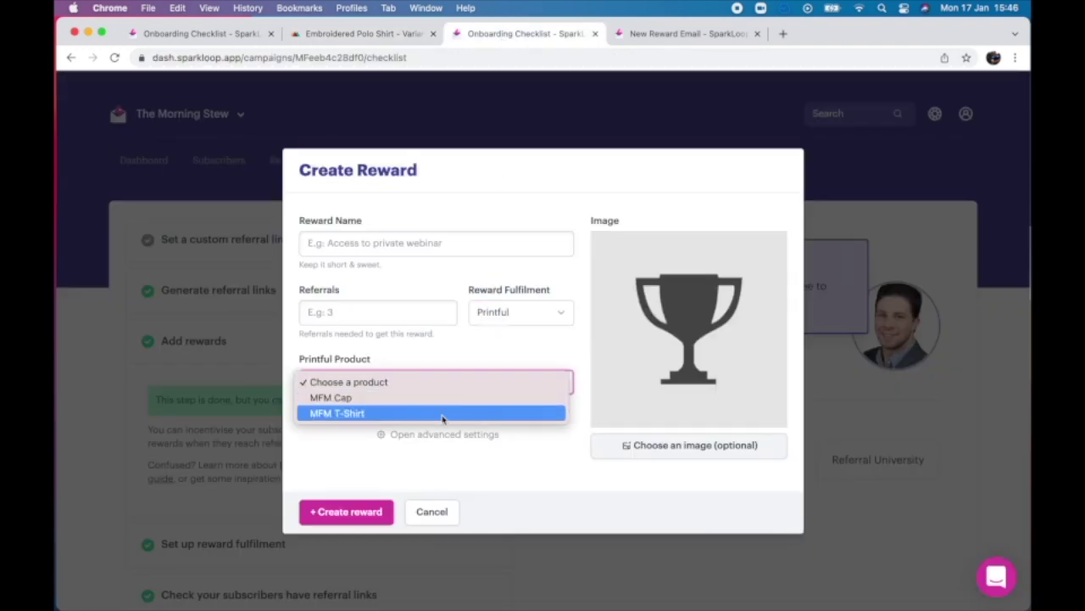
pyautogui.click(444, 414)
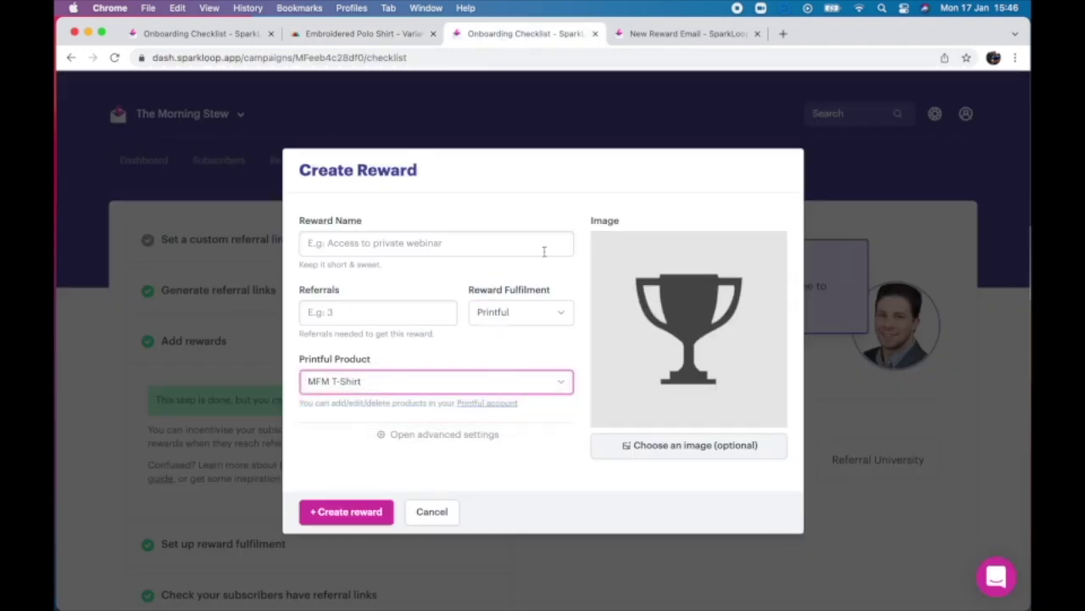
# - Switch the Stew t-shirt's reward email to active and view its subject and body fields
pyautogui.click(659, 35)
pyautogui.scroll(-1, 611, 377)
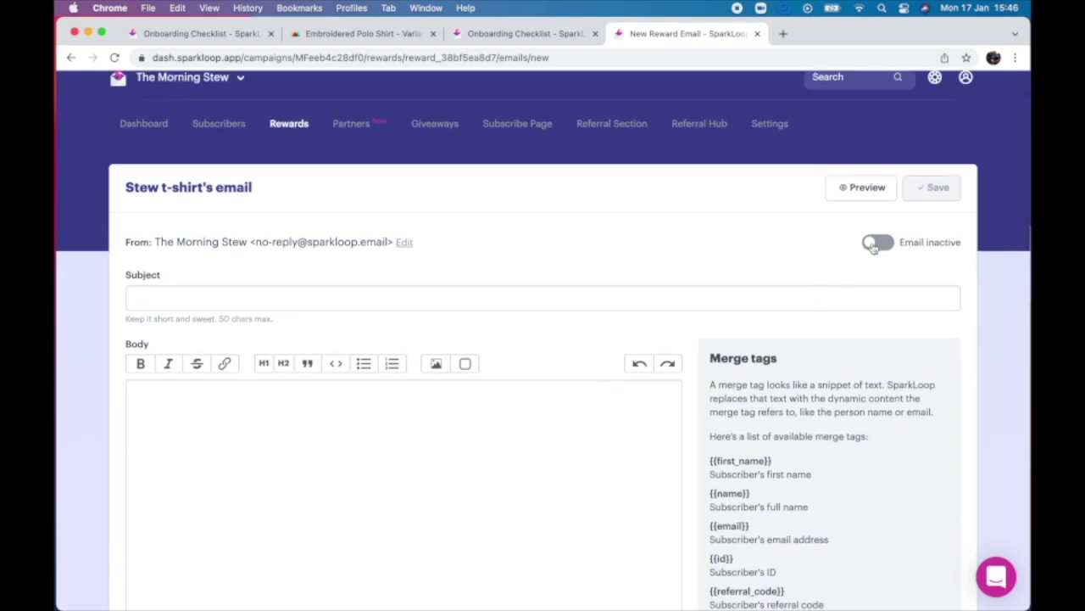
pyautogui.click(884, 242)
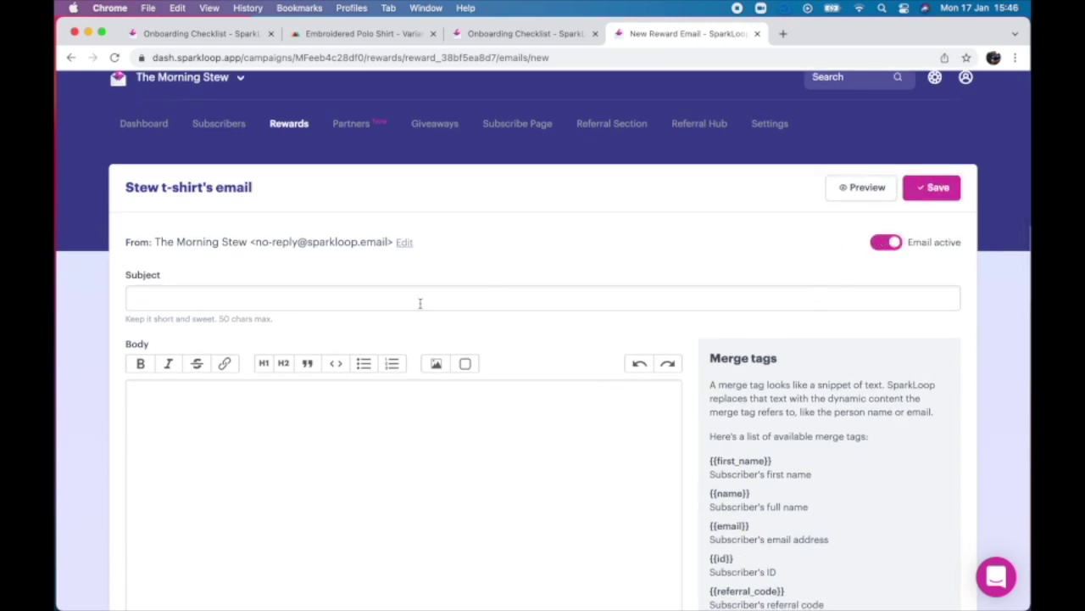
pyautogui.scroll(-1, 504, 320)
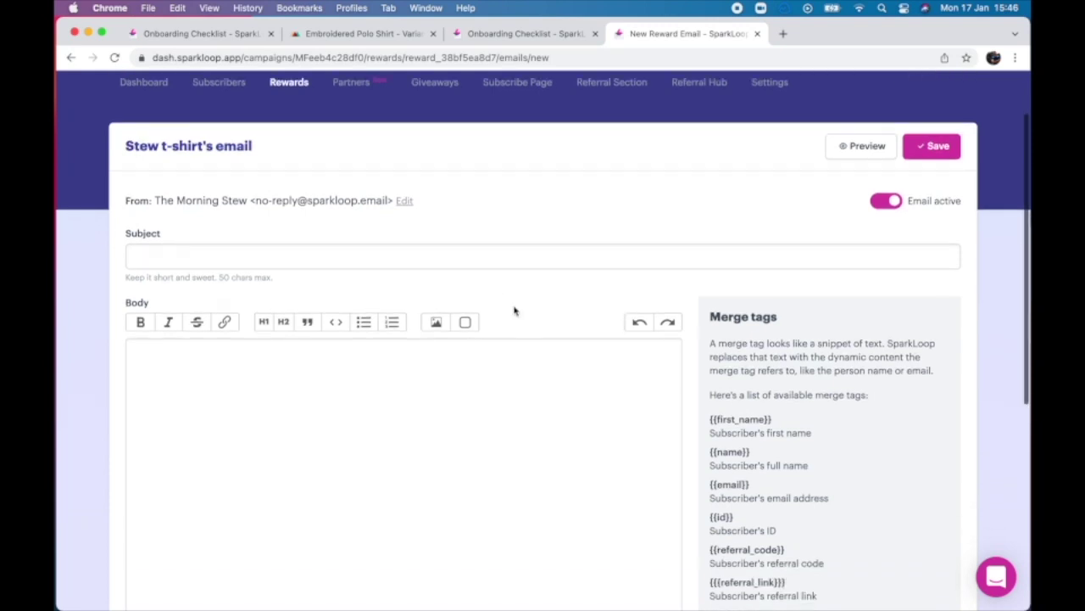
# - Revisit the Add rewards task, and preview the Generic Coupon, Custom/Zapier and Manual fulfilment options in the new reward form
pyautogui.click(176, 34)
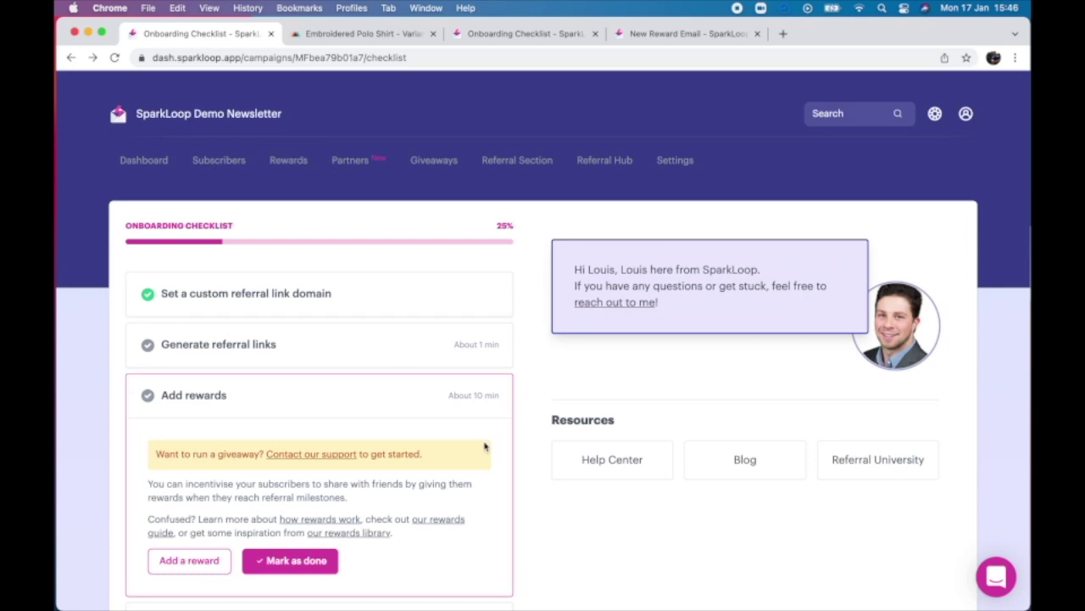
pyautogui.scroll(-3, 534, 465)
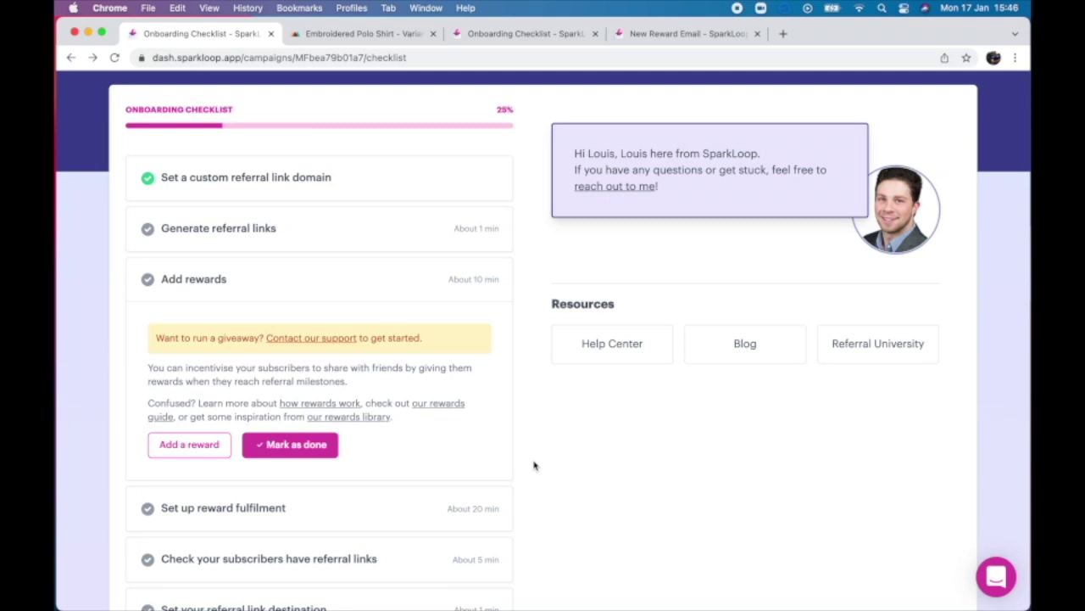
pyautogui.press('super+3')
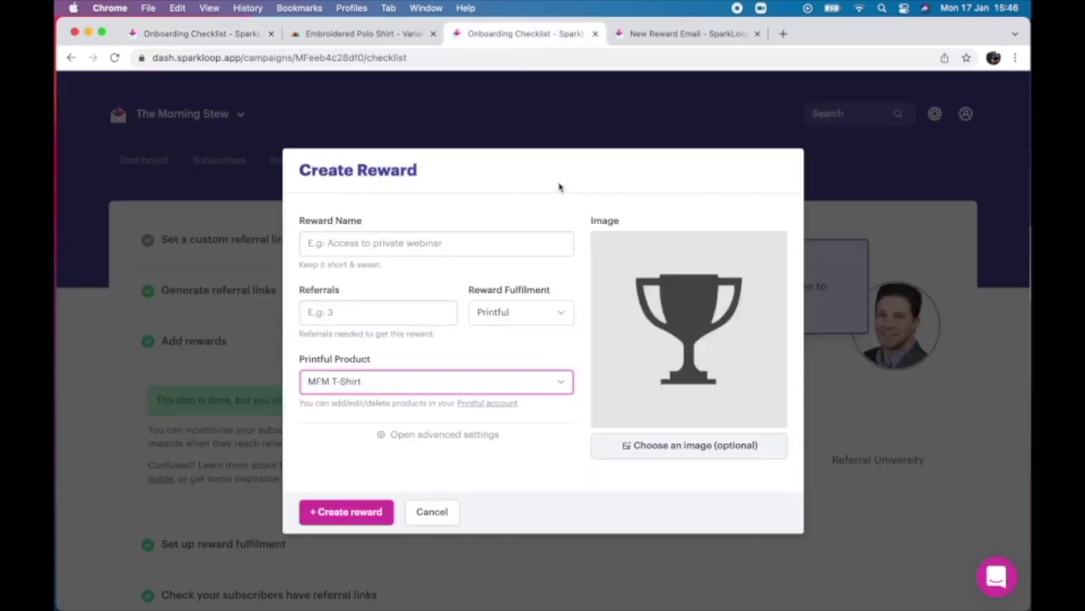
pyautogui.click(563, 316)
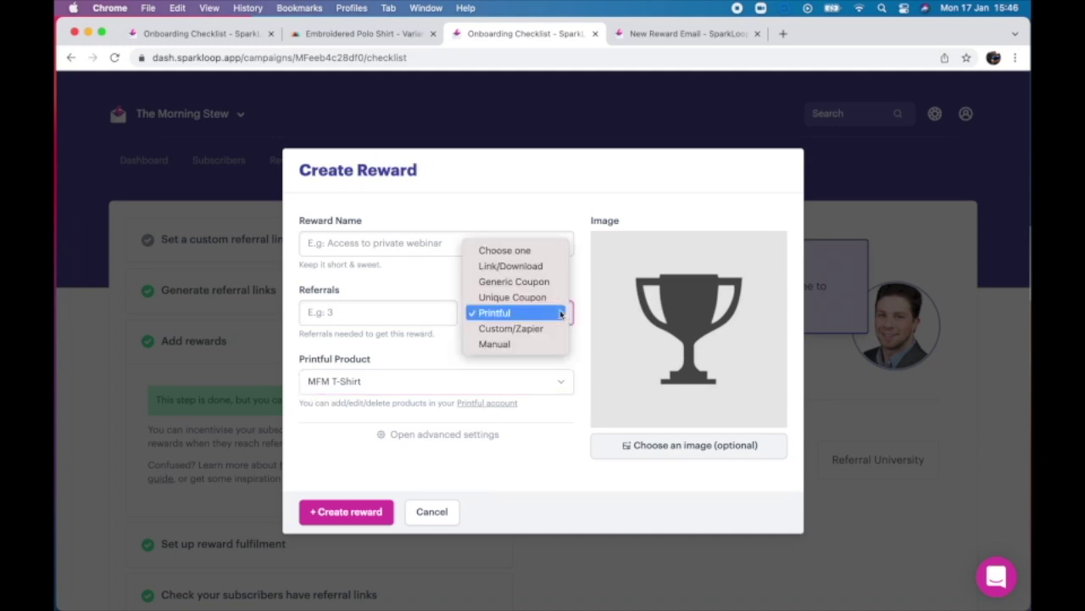
pyautogui.click(534, 280)
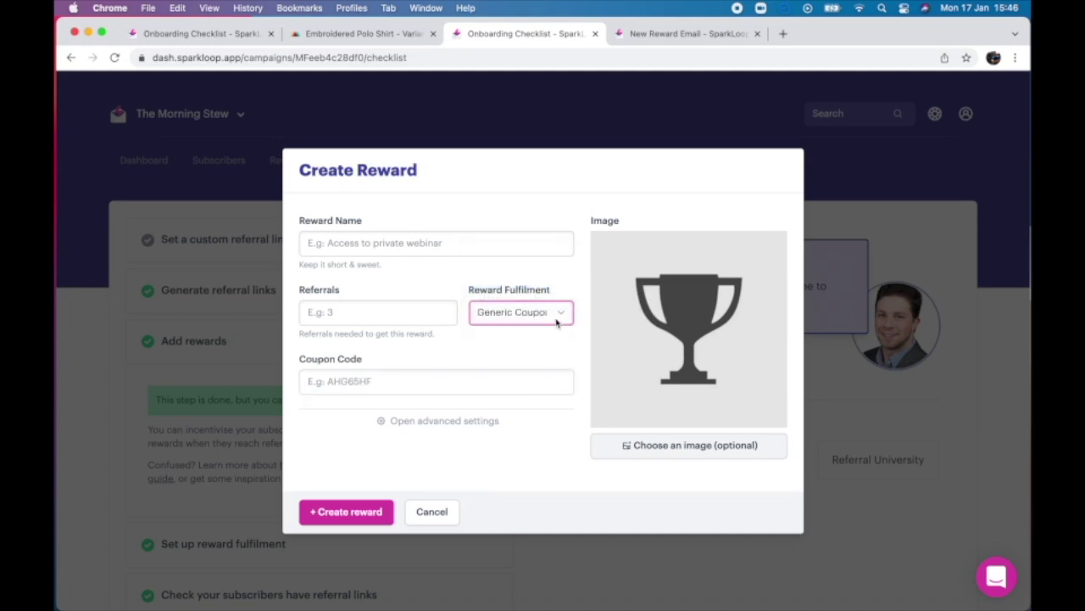
pyautogui.click(556, 320)
pyautogui.click(540, 368)
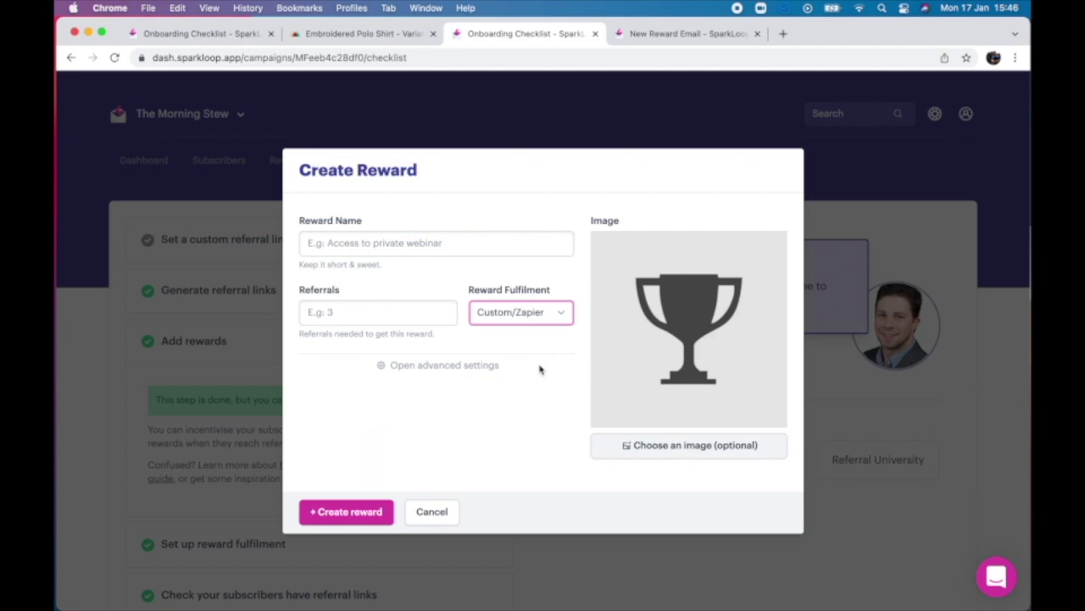
pyautogui.click(549, 324)
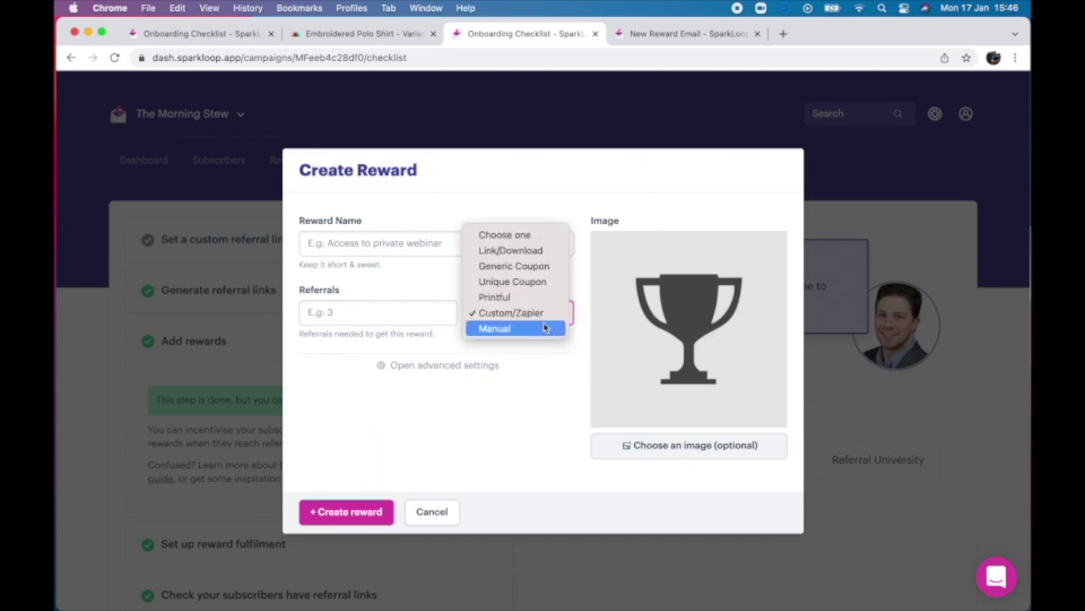
pyautogui.click(549, 328)
pyautogui.click(534, 390)
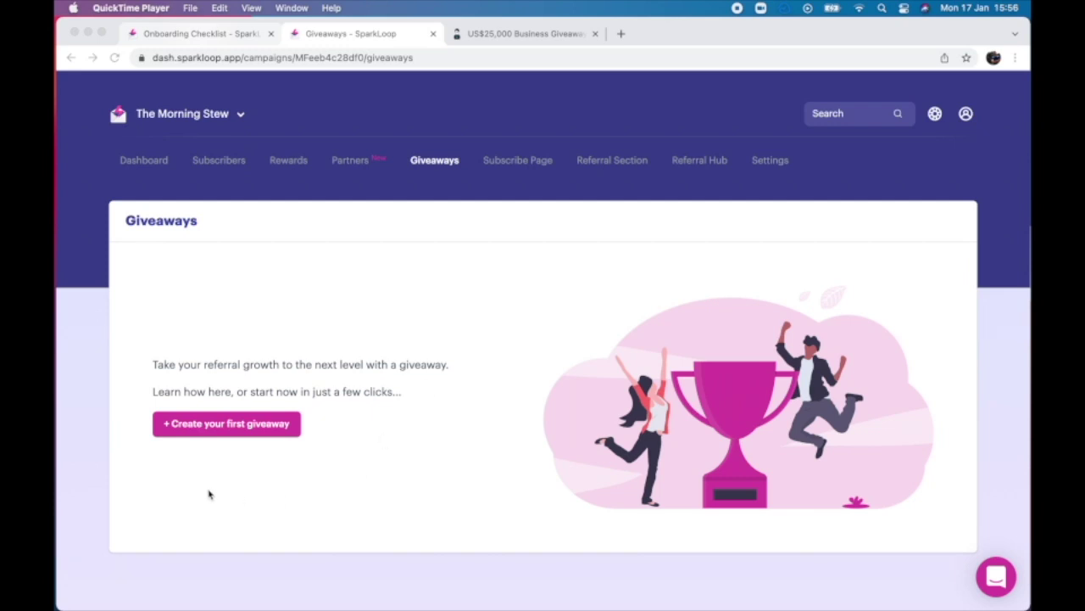
# - Start creating a first giveaway to review its date and winner settings, and switch to the US$25,000 Business Giveaway page
pyautogui.click(253, 429)
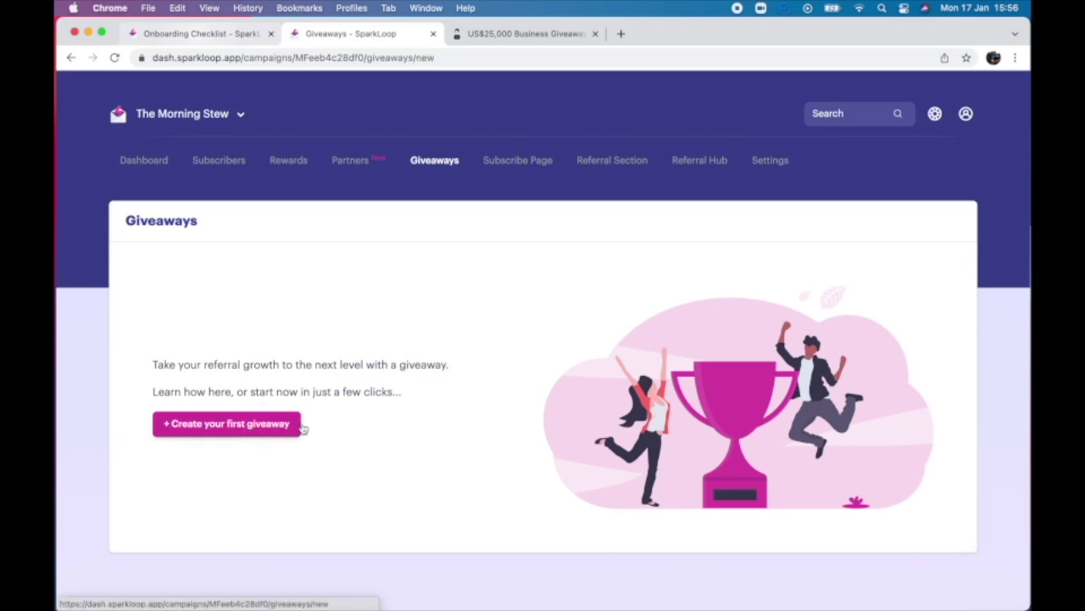
pyautogui.click(262, 427)
pyautogui.scroll(-8, 526, 387)
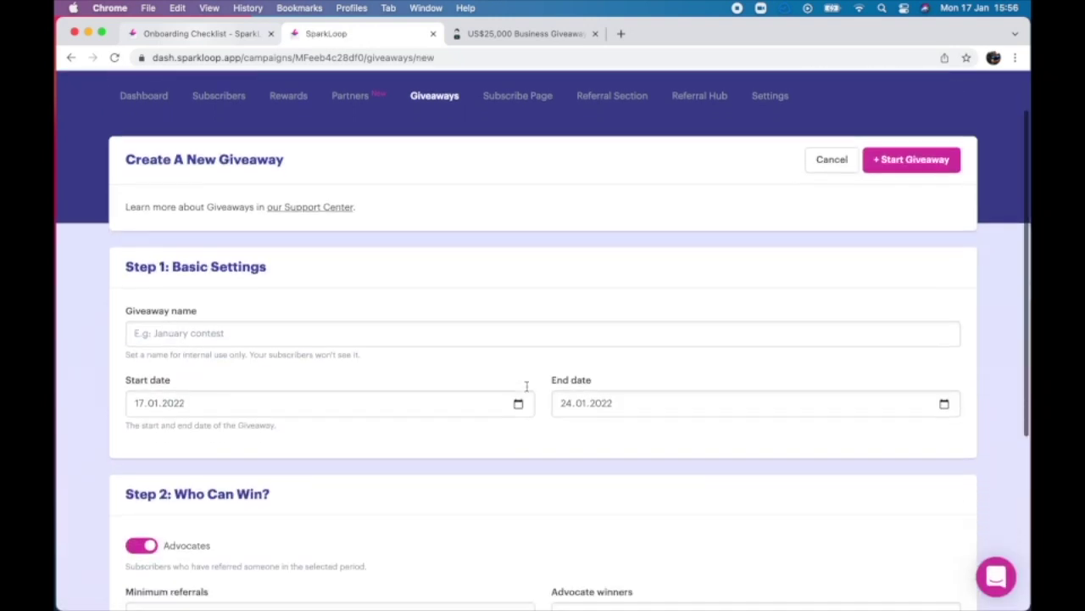
pyautogui.scroll(10, 527, 387)
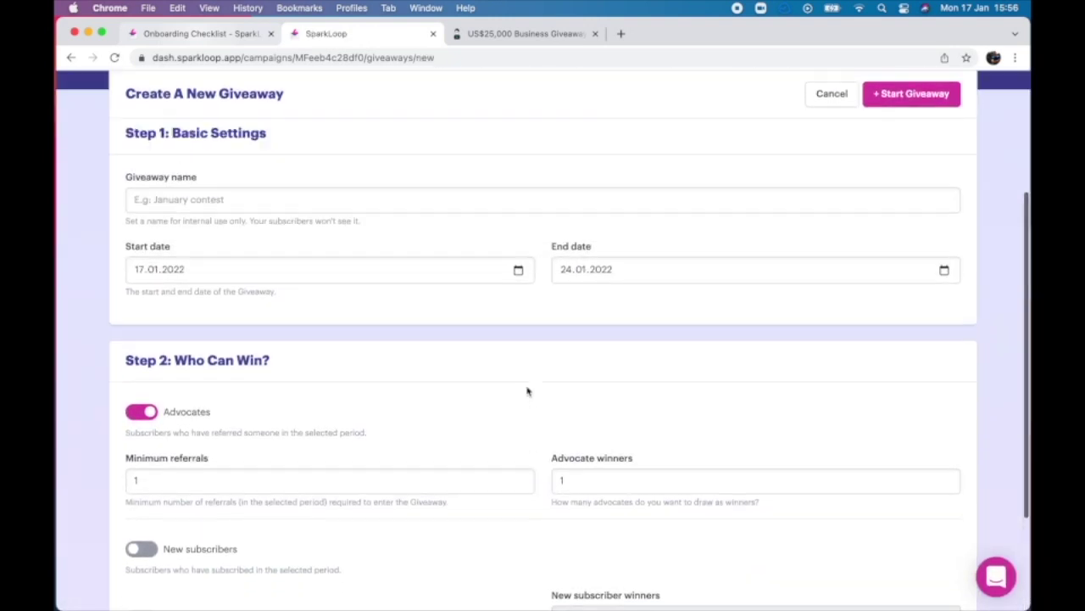
pyautogui.click(537, 32)
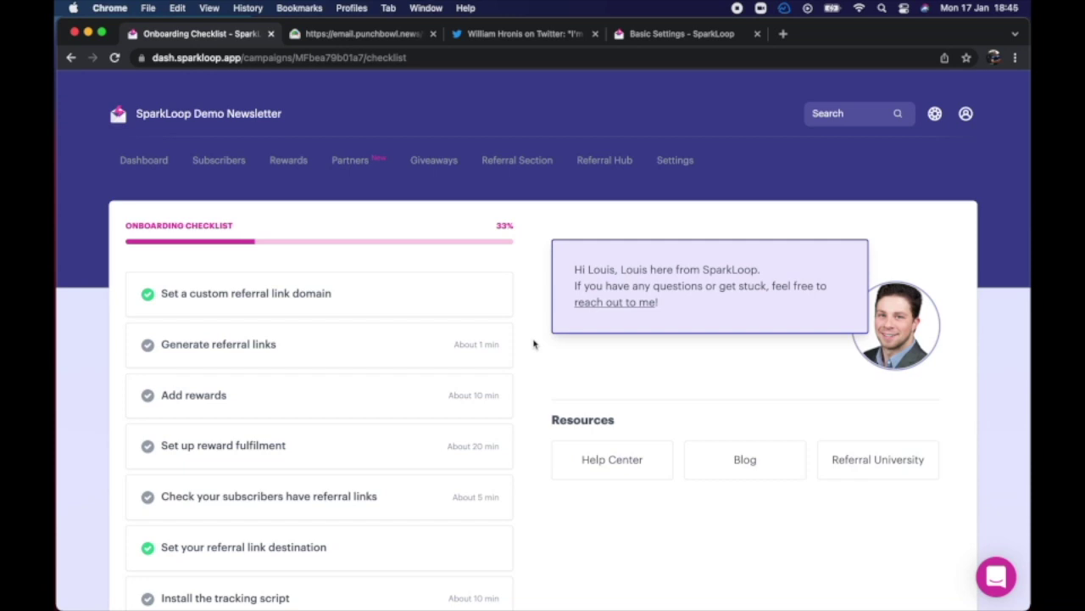
# - Expand the Install the tracking script task, and examine the Punchbowl News referral example from newsletter section through shared tweet to signup page
pyautogui.scroll(-1, 533, 344)
pyautogui.scroll(-6, 533, 343)
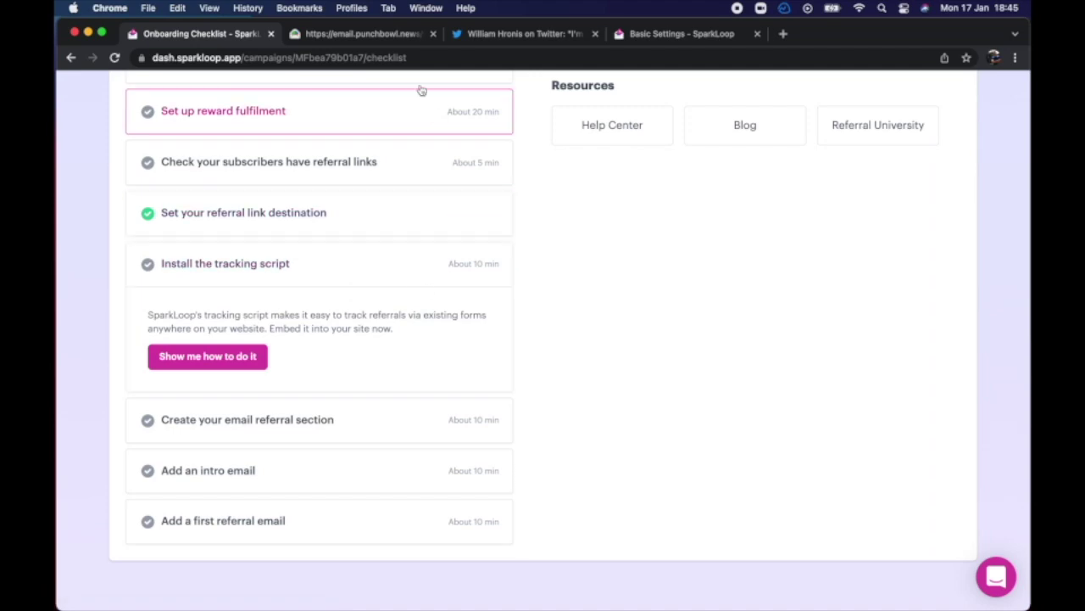
pyautogui.click(369, 33)
pyautogui.scroll(-20, 485, 336)
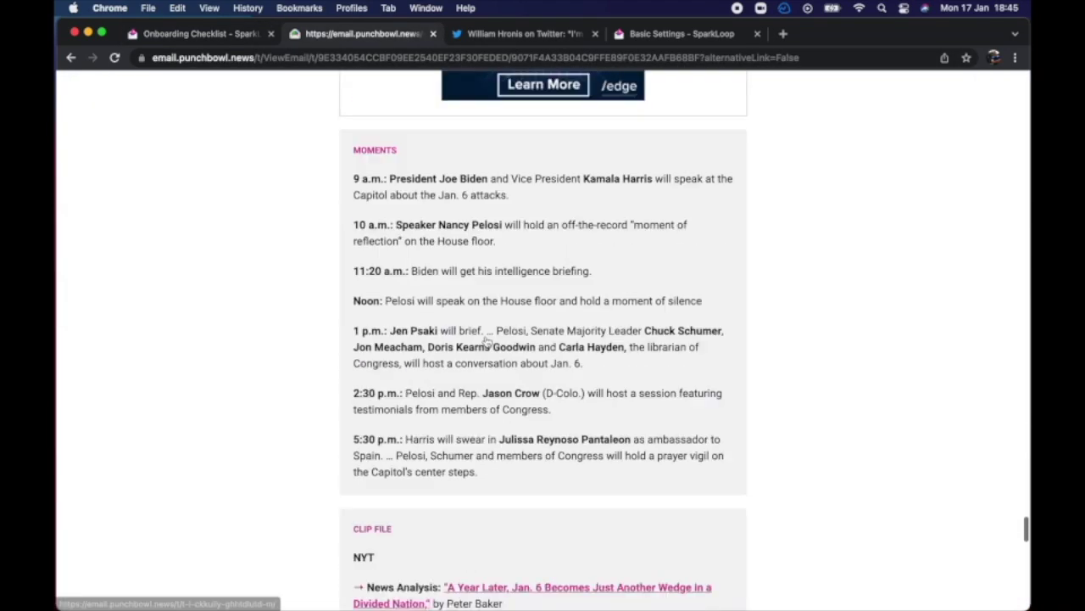
pyautogui.scroll(-10, 485, 337)
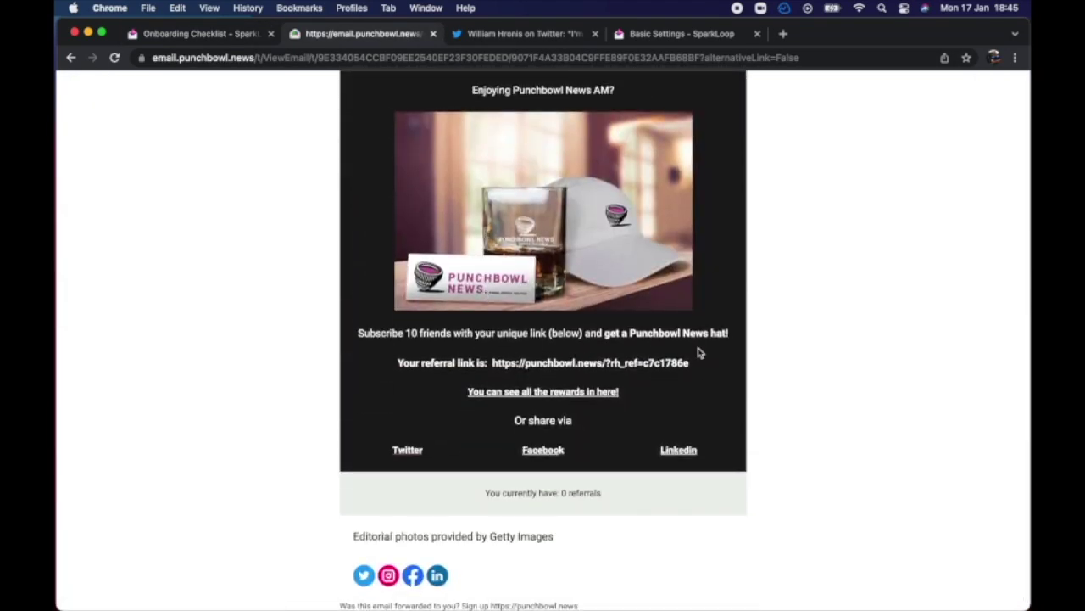
pyautogui.click(551, 34)
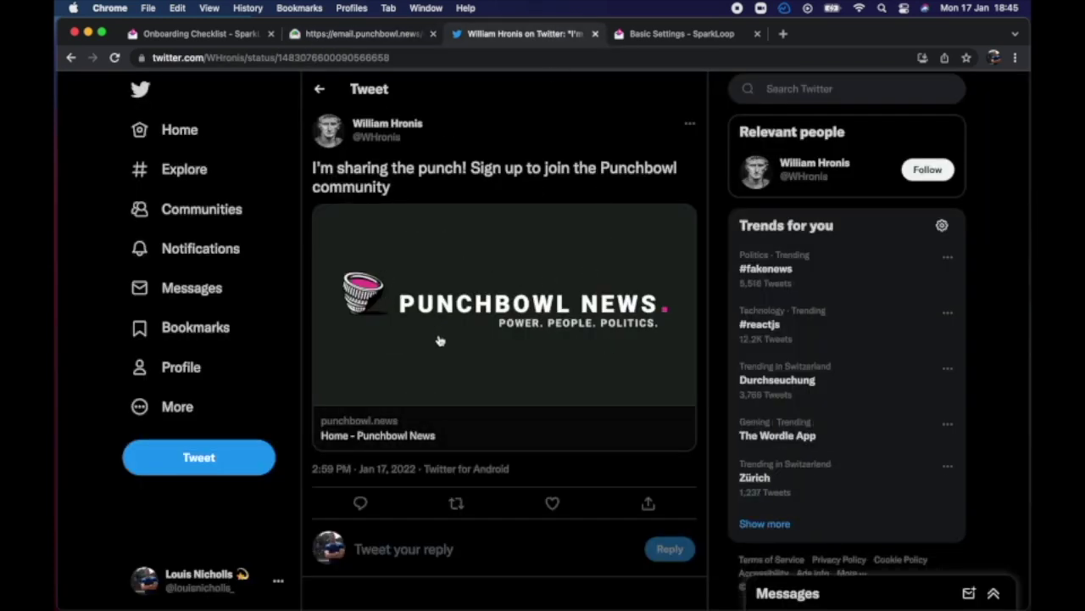
pyautogui.click(441, 340)
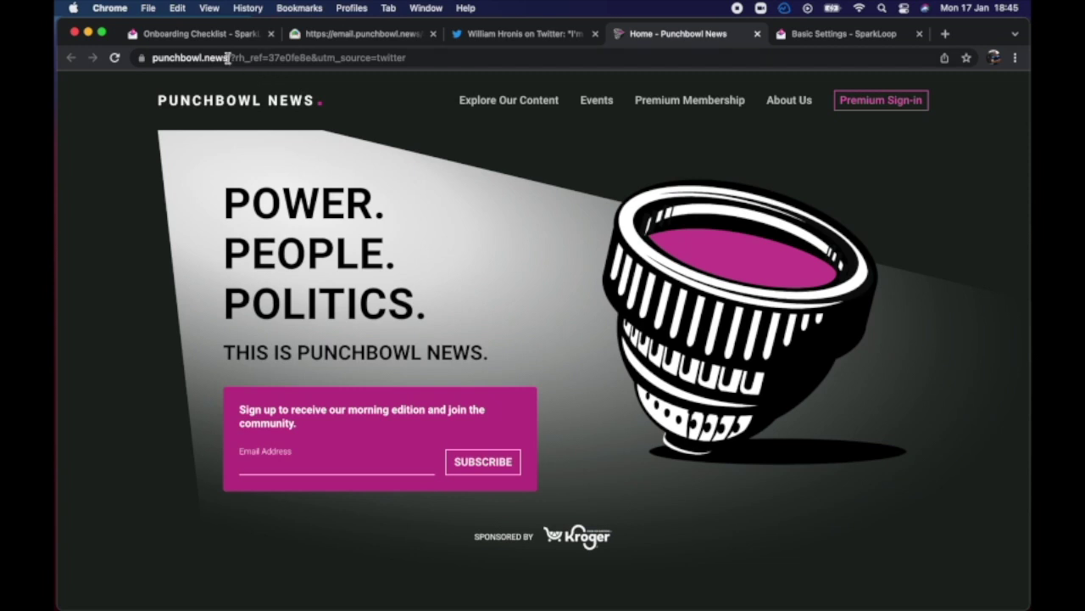
# - Open the tracking script installation instructions to select the embed script tag, and revisit the Punchbowl News signup page
pyautogui.click(202, 35)
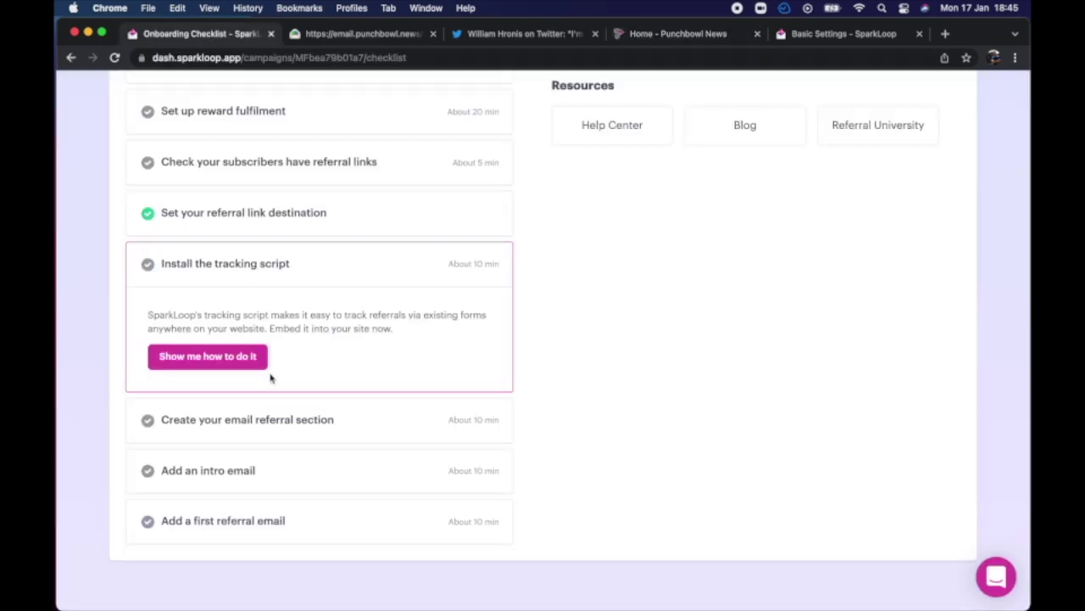
pyautogui.click(414, 367)
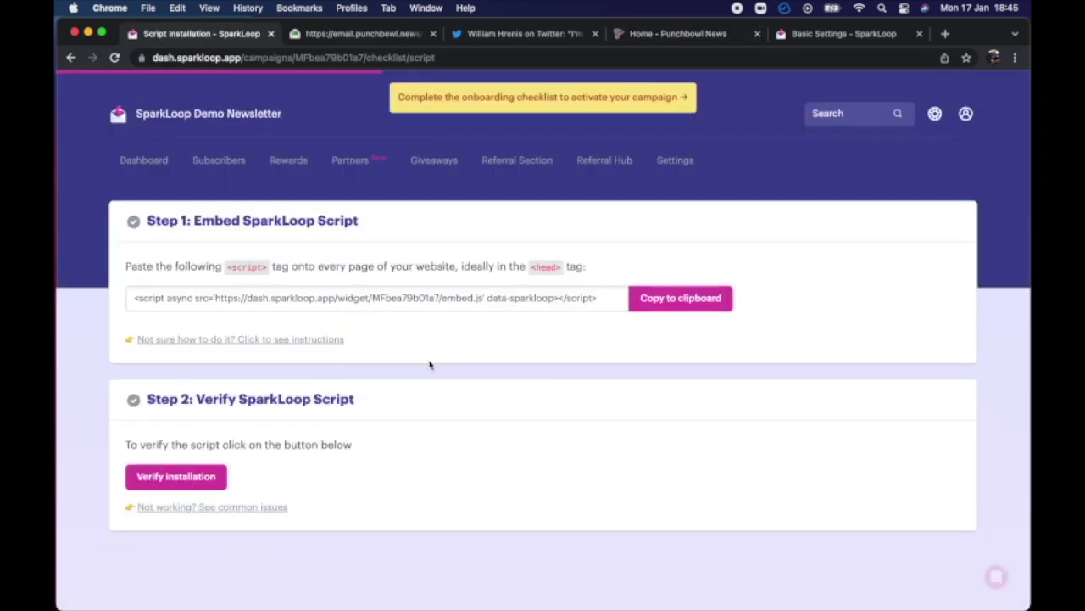
pyautogui.tripleClick(427, 302)
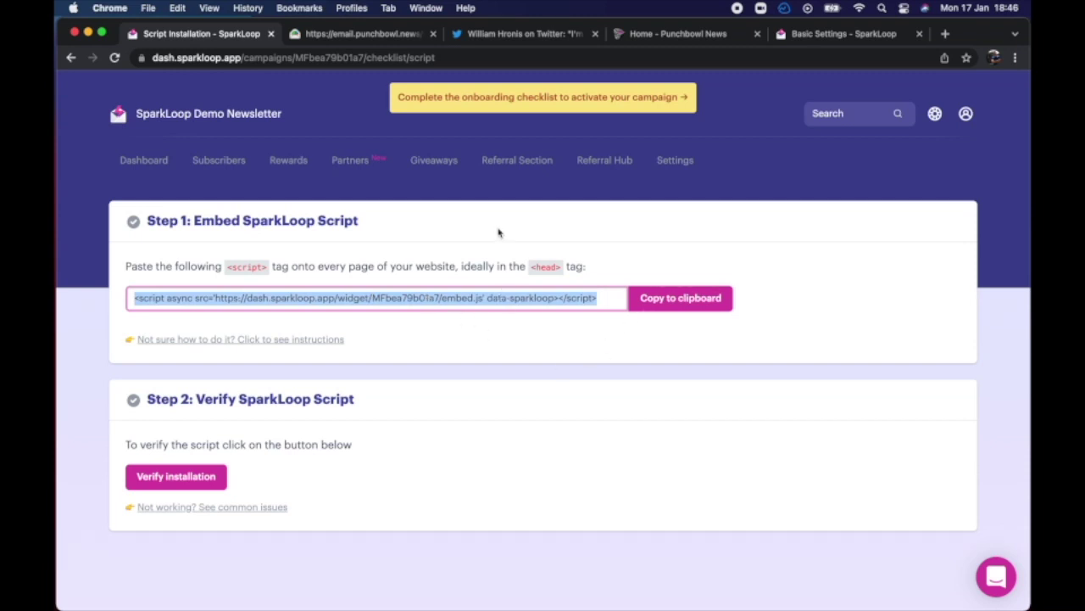
pyautogui.click(631, 34)
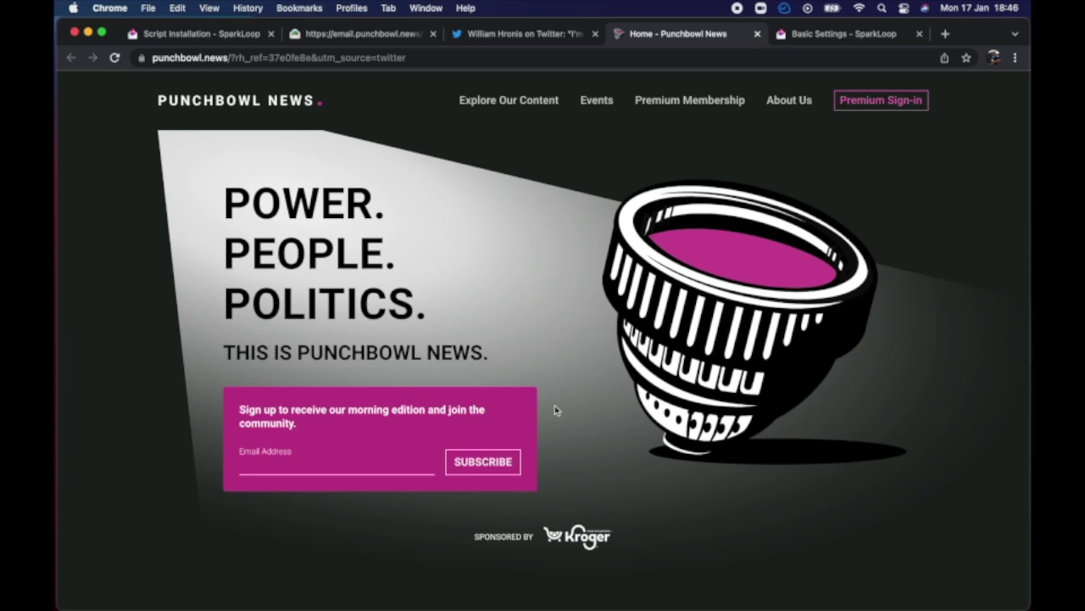
# - Try the Strong anti-fraud level in the campaign's basic settings, and set it to Very Strong
pyautogui.click(824, 33)
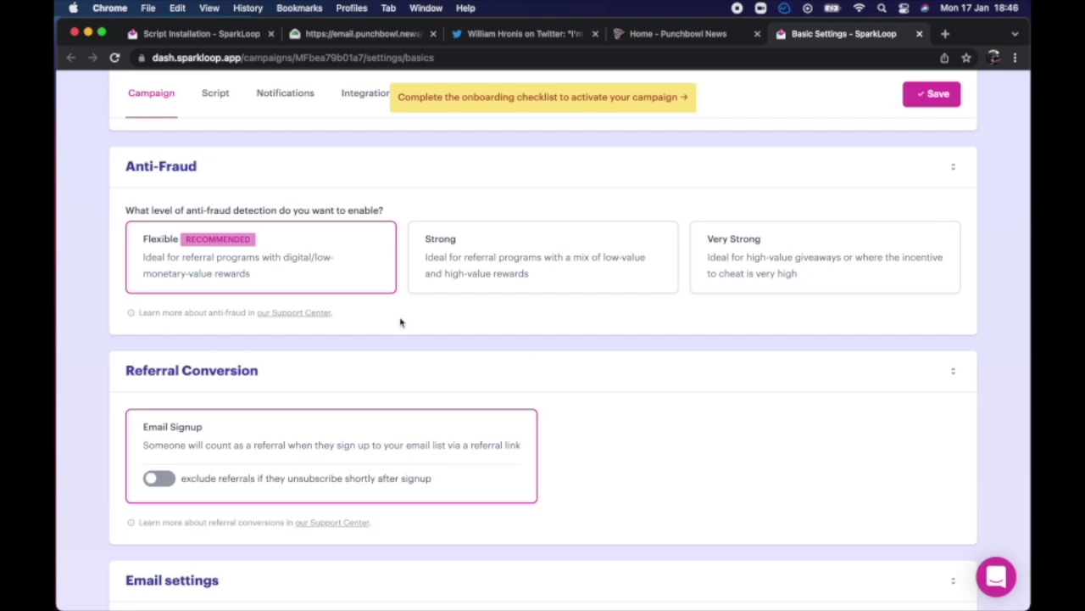
pyautogui.click(508, 259)
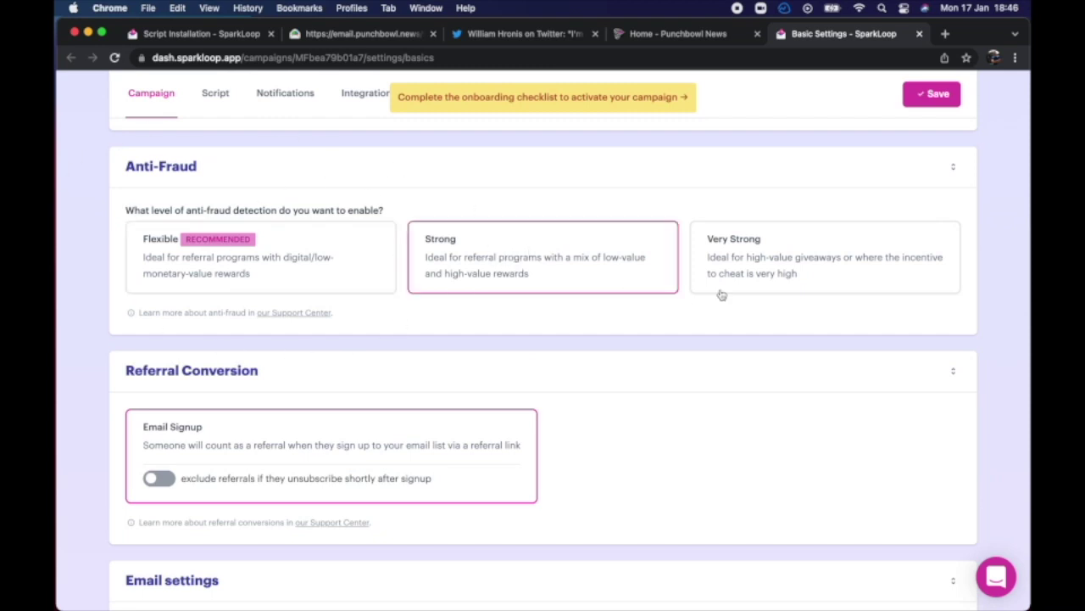
pyautogui.click(816, 274)
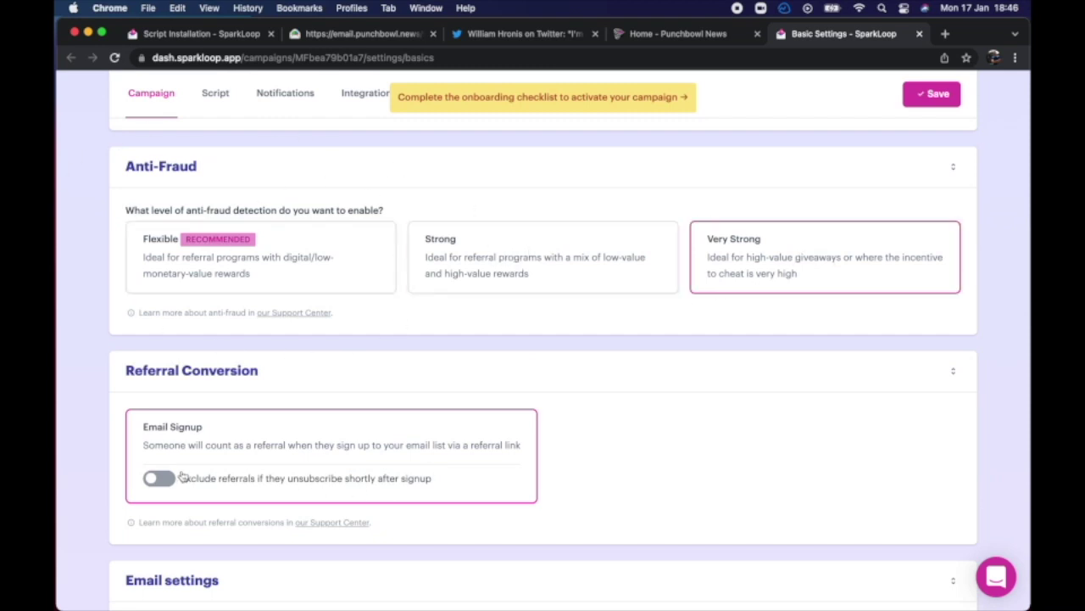
# - Exclude referrals that unsubscribe shortly after signup, and set the wait before confirming referrals to 4 days
pyautogui.click(160, 479)
pyautogui.scroll(-1, 266, 484)
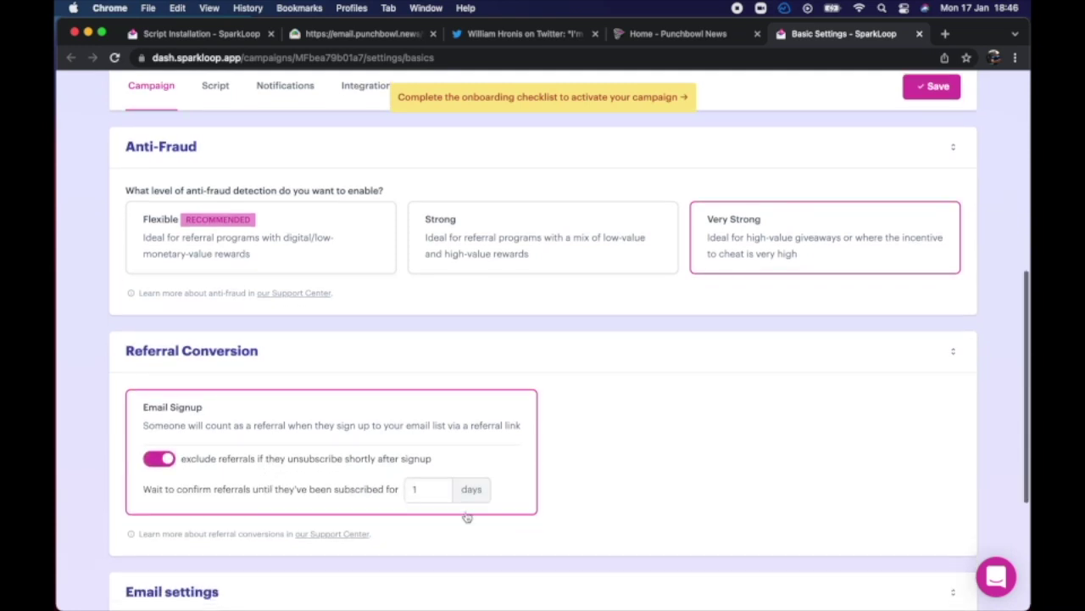
pyautogui.click(438, 486)
pyautogui.click(438, 486)
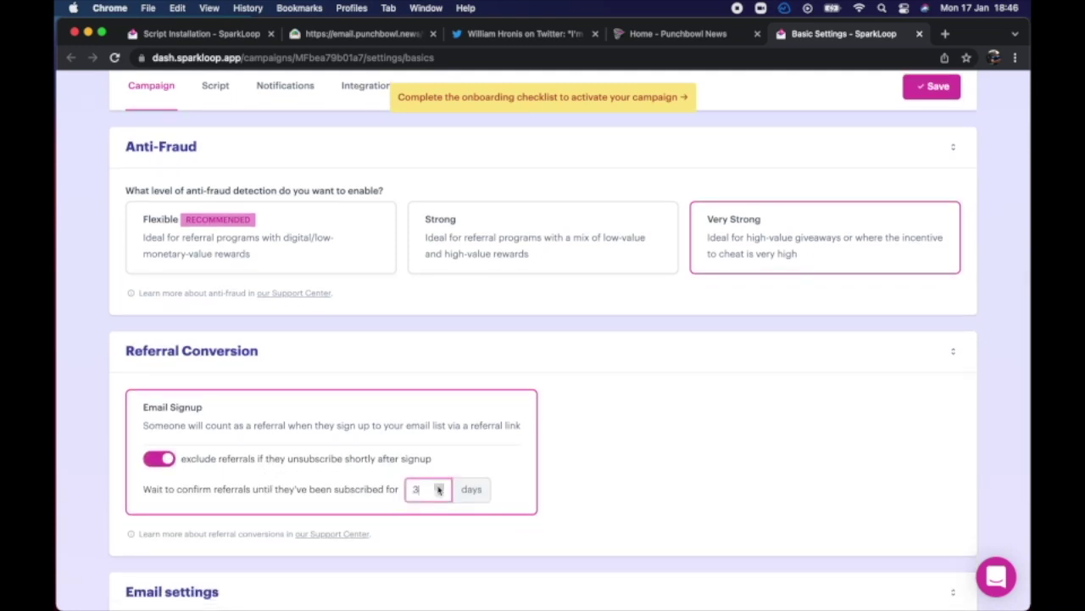
pyautogui.click(438, 487)
pyautogui.click(594, 448)
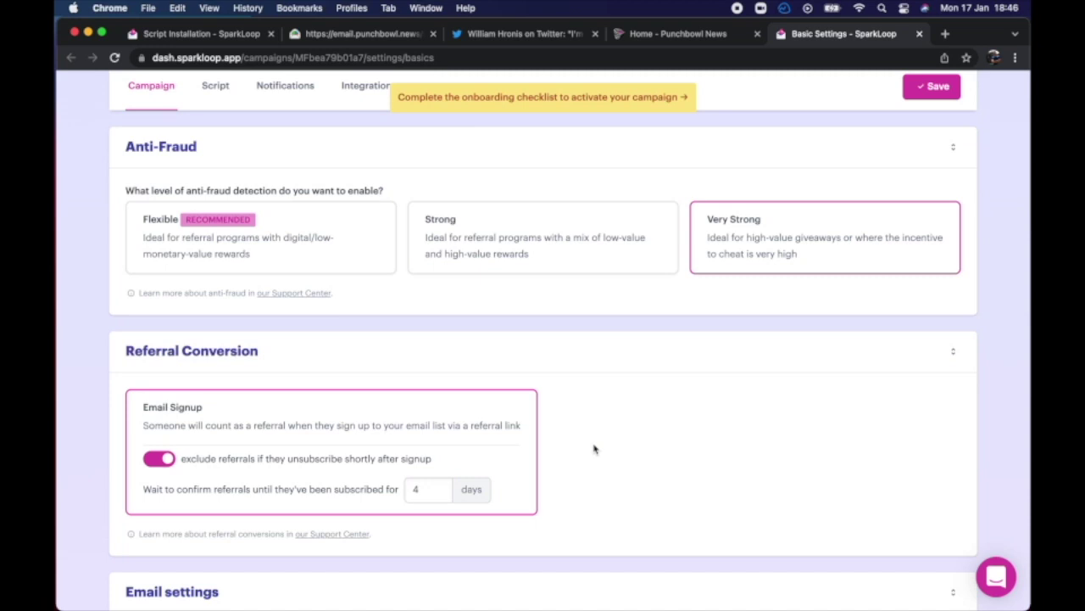
pyautogui.scroll(2, 594, 449)
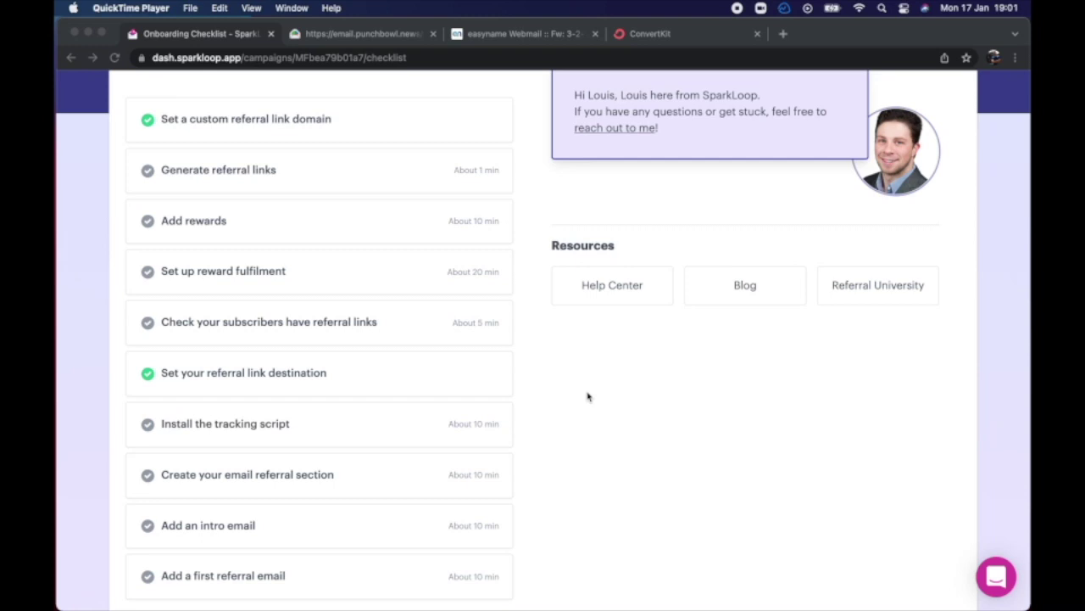
# - Expand the Create your email referral section task, and examine the Punchbowl News referral section and its prefilled Twitter share
pyautogui.click(303, 476)
pyautogui.click(304, 479)
pyautogui.scroll(-4, 420, 500)
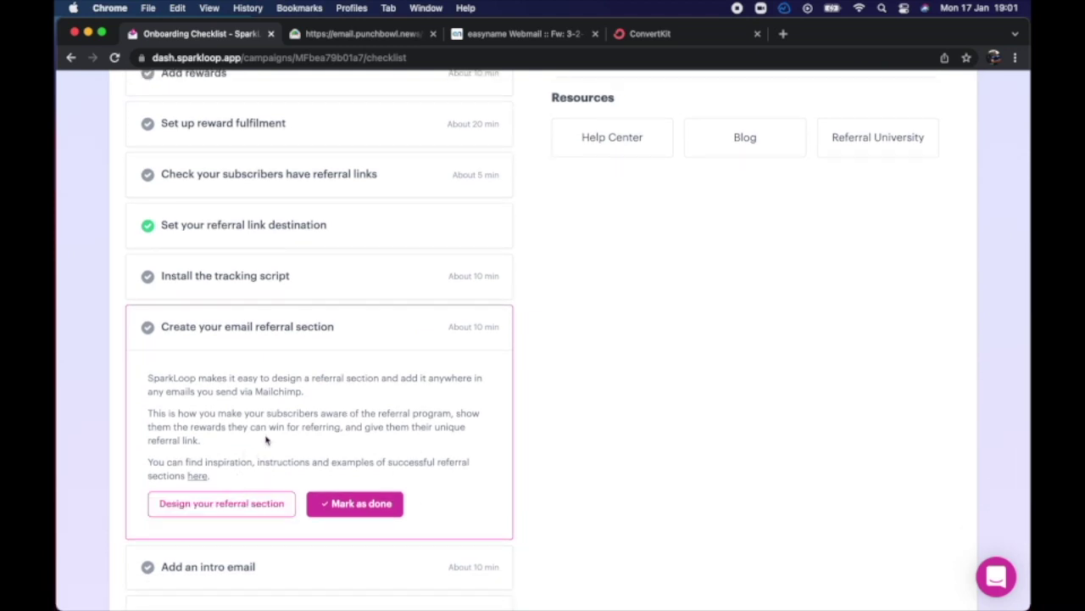
pyautogui.click(352, 36)
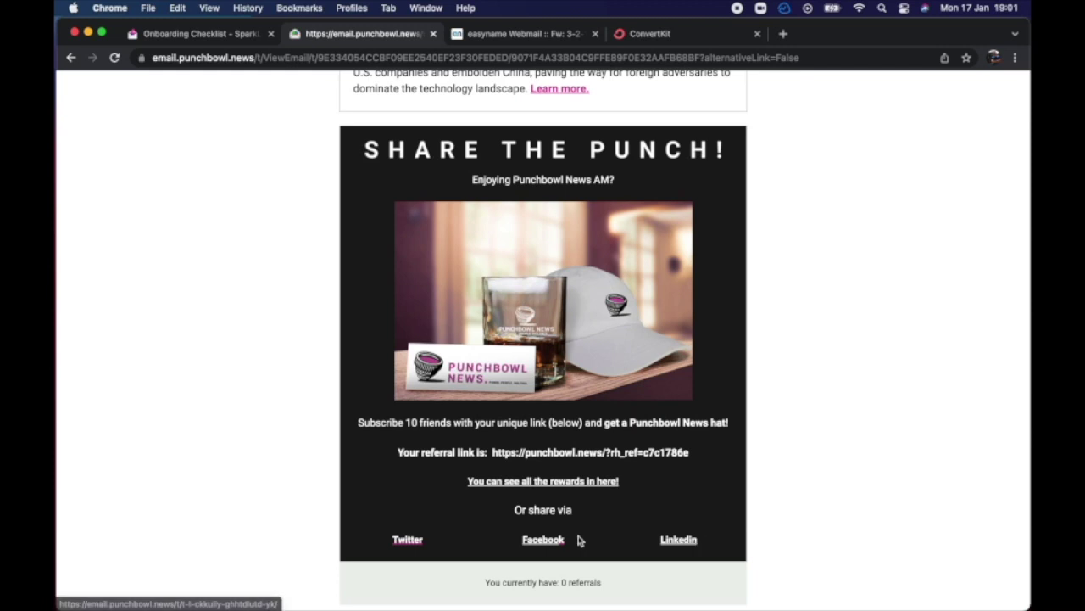
pyautogui.click(407, 541)
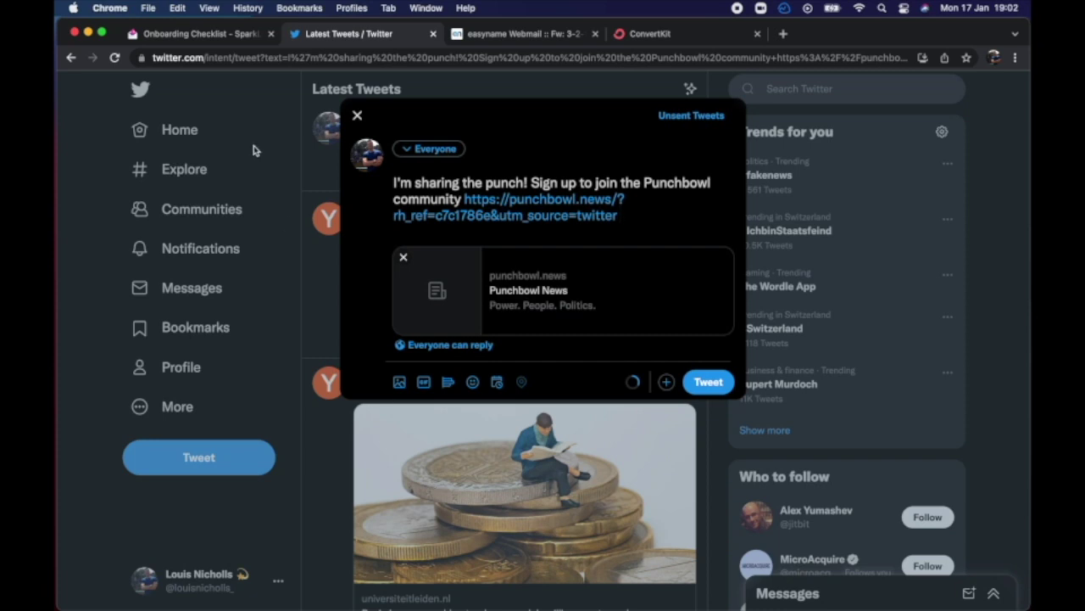
# - Open the referral section builder from the onboarding checklist, and try turning Sharing Links off and back on
pyautogui.click(203, 34)
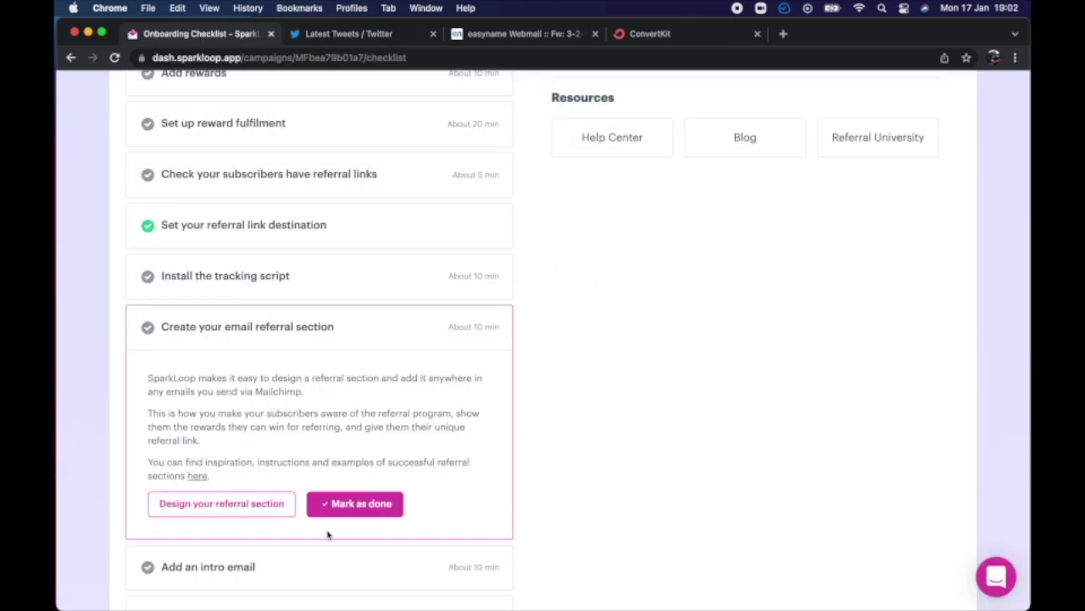
pyautogui.click(231, 509)
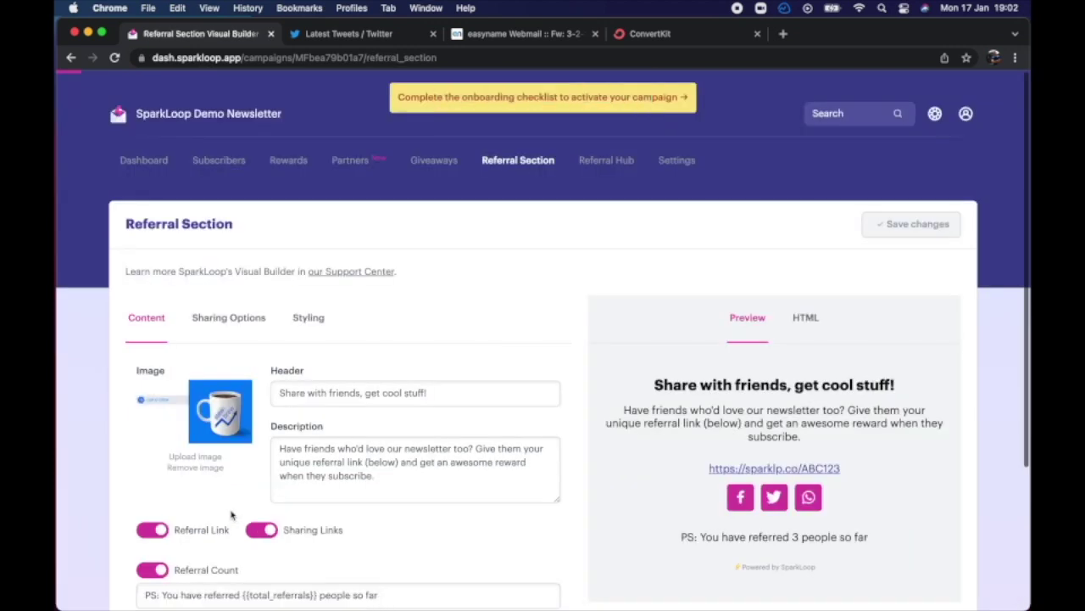
pyautogui.scroll(-3, 461, 551)
pyautogui.scroll(-3, 461, 549)
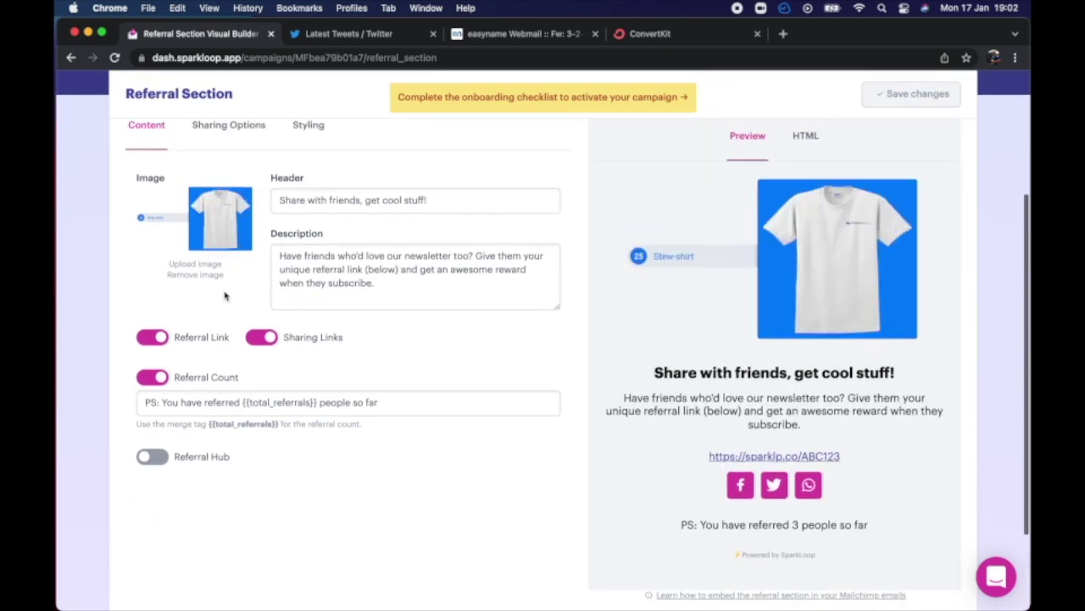
pyautogui.click(263, 339)
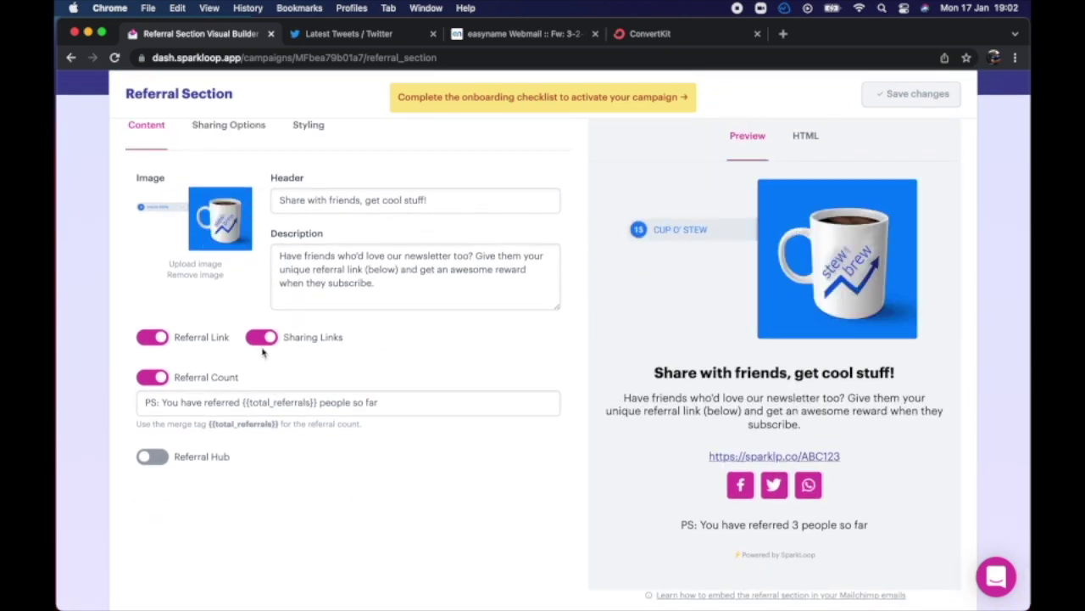
pyautogui.click(262, 339)
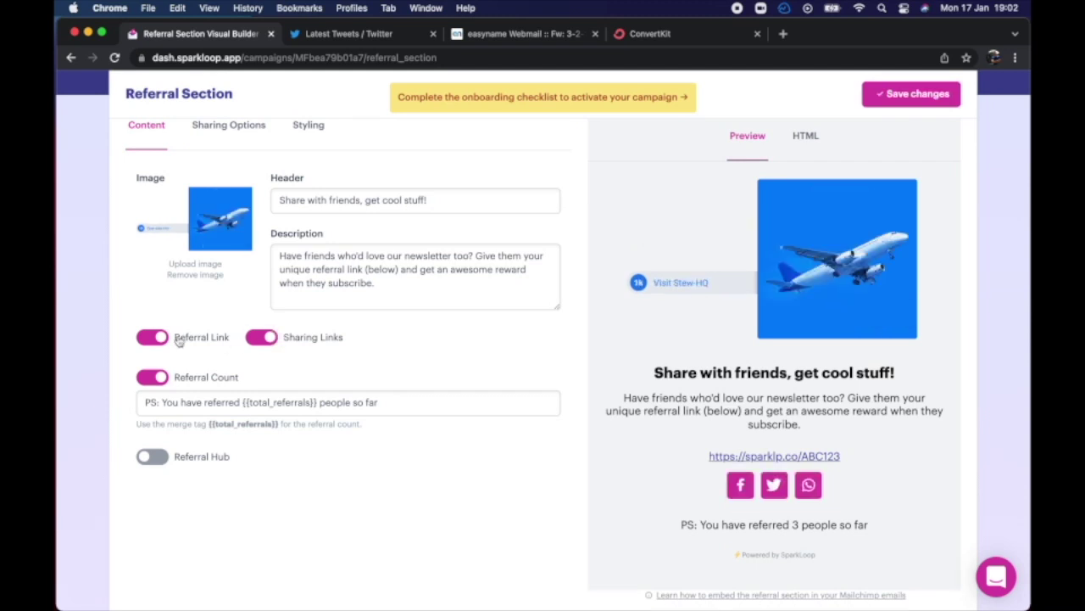
# - Copy the referral section's HTML, and switch to ConvertKit to paste and save it in the New Broadcast's HTML block
pyautogui.click(803, 134)
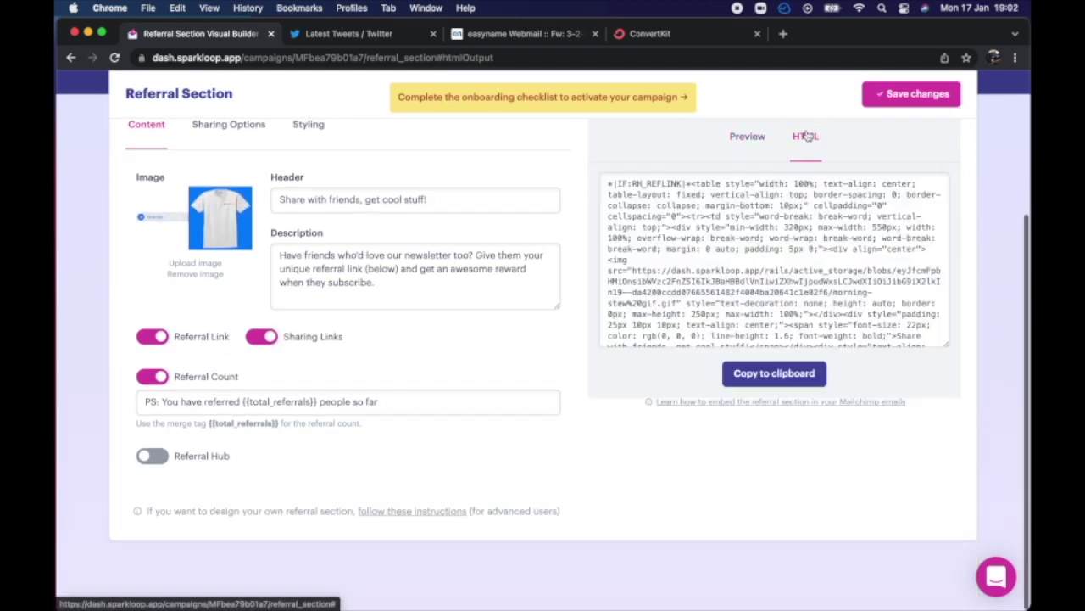
pyautogui.click(773, 373)
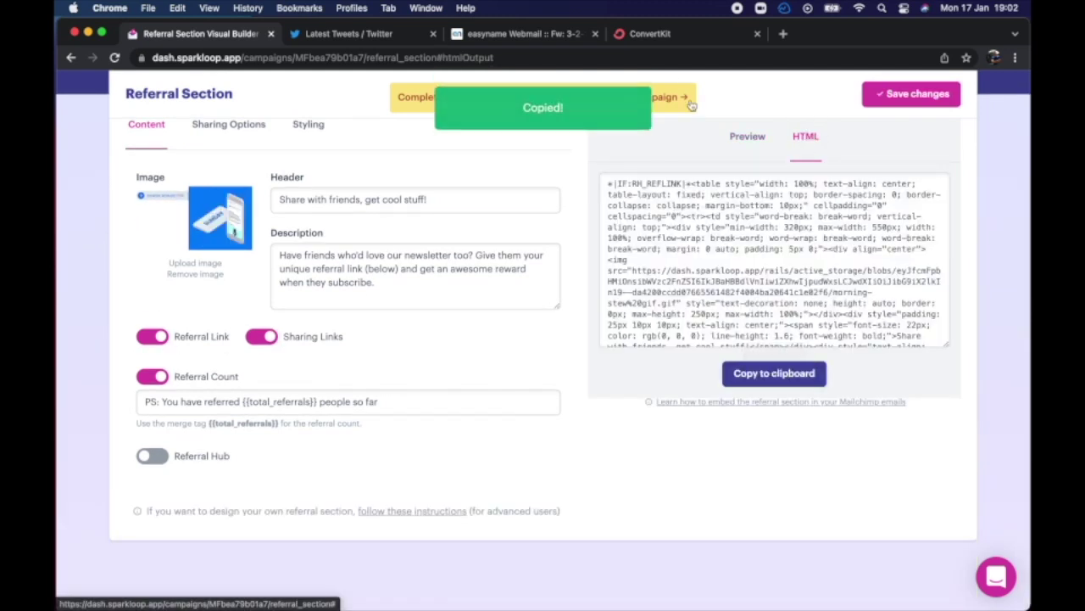
pyautogui.click(666, 36)
pyautogui.moveTo(373, 308)
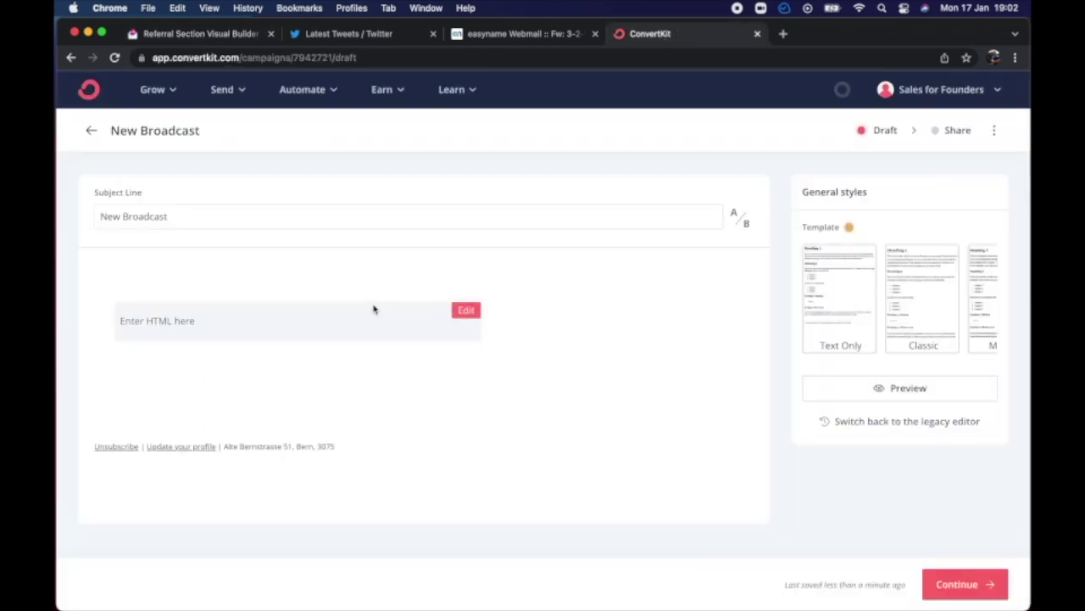
pyautogui.click(465, 314)
pyautogui.press('super+v')
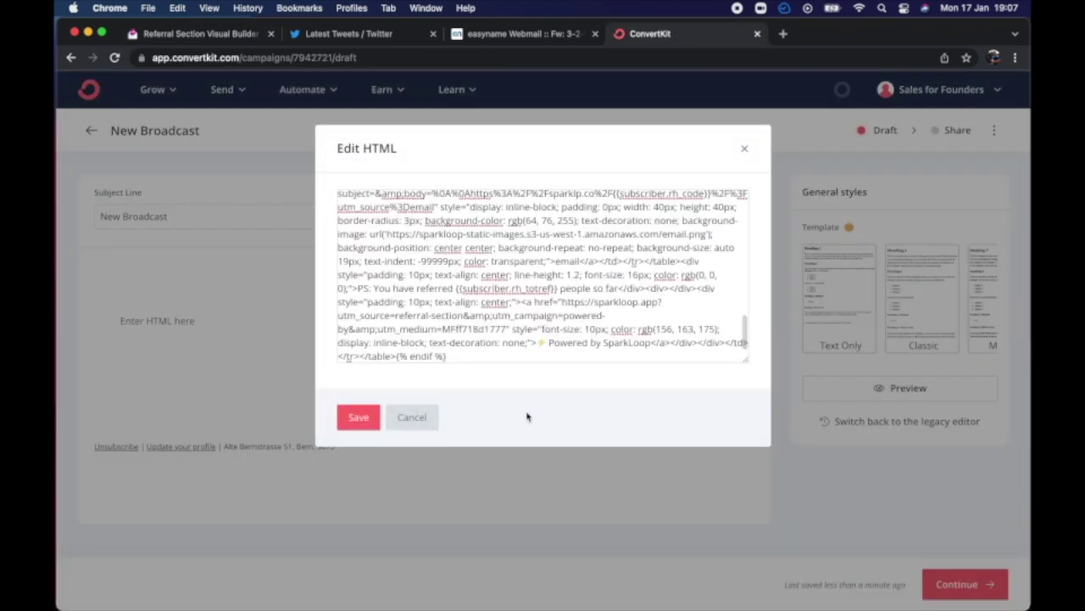
pyautogui.click(371, 417)
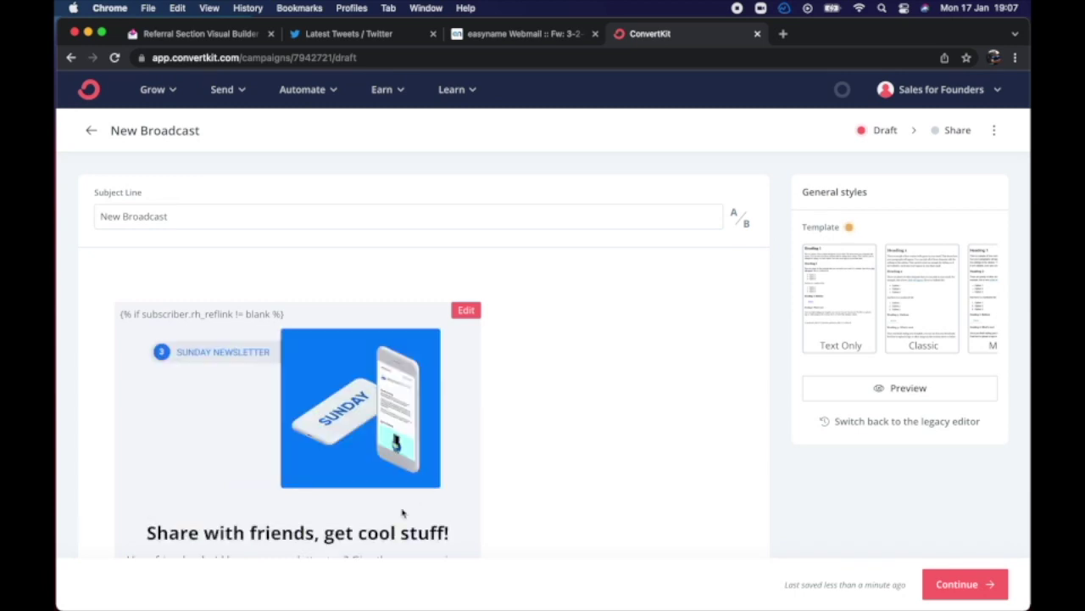
pyautogui.scroll(-4, 291, 399)
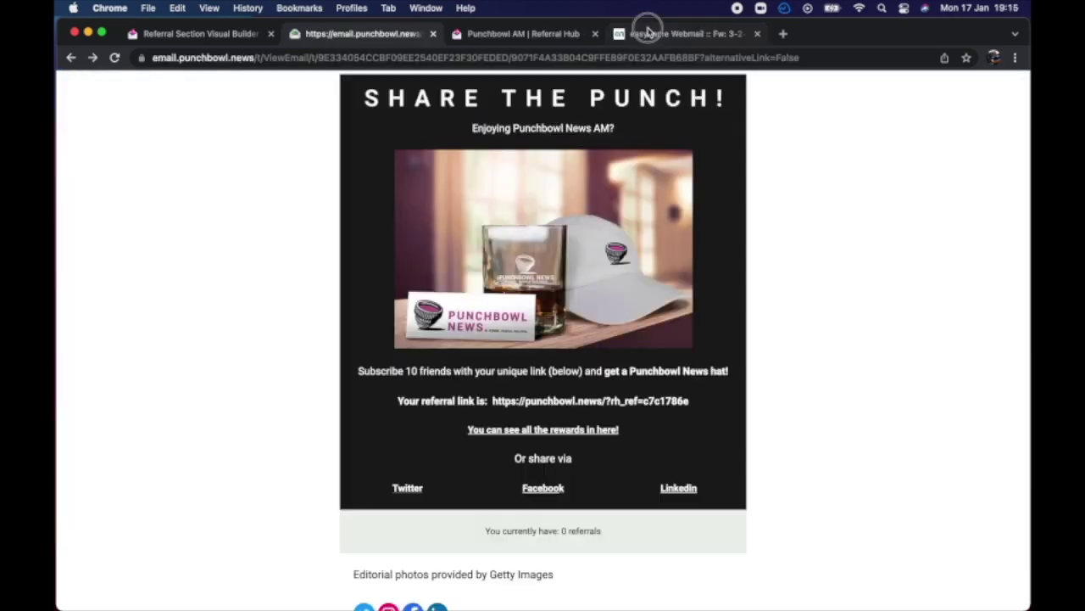
# - Compare the 3-2-1 newsletter's referral section in the webmail with the Share the Punch section of the Punchbowl News email
pyautogui.click(649, 33)
pyautogui.scroll(5, 475, 314)
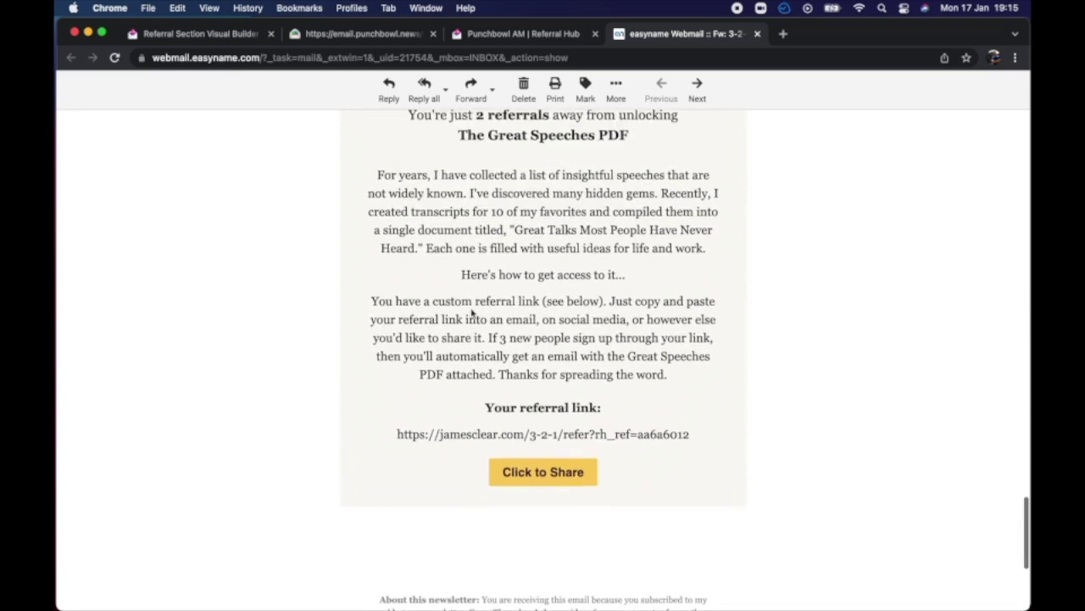
pyautogui.scroll(6, 472, 311)
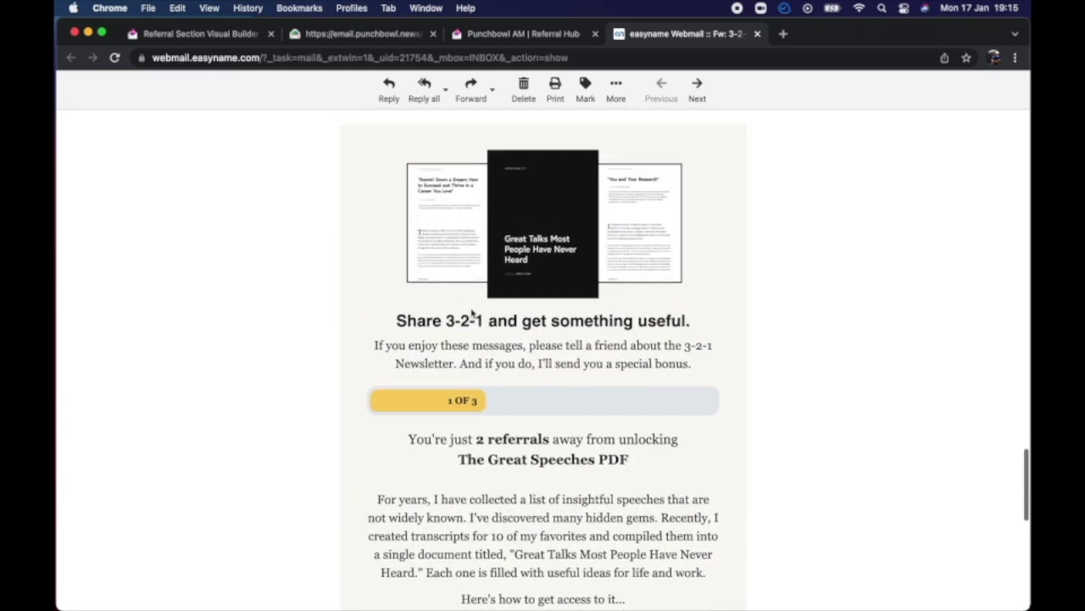
pyautogui.scroll(-4, 473, 314)
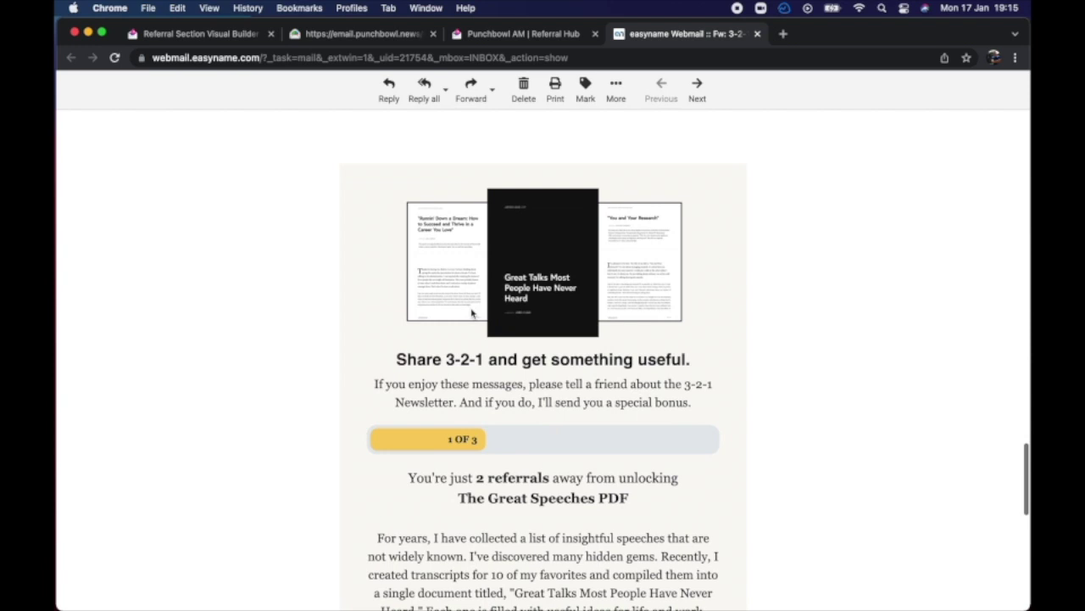
pyautogui.scroll(-4, 472, 314)
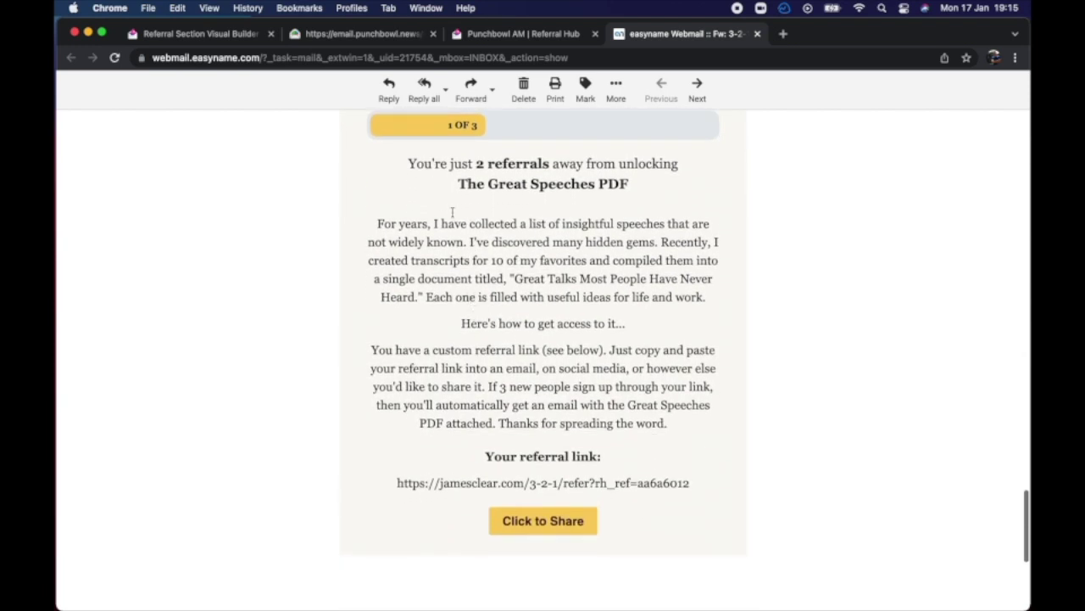
pyautogui.click(333, 32)
pyautogui.scroll(1, 428, 258)
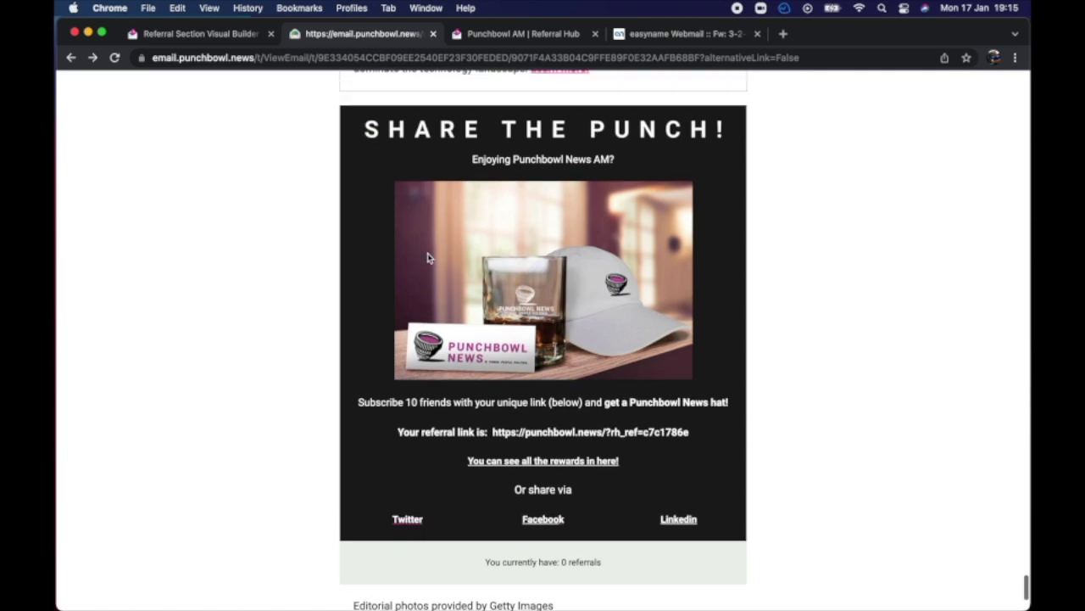
pyautogui.scroll(-1, 428, 259)
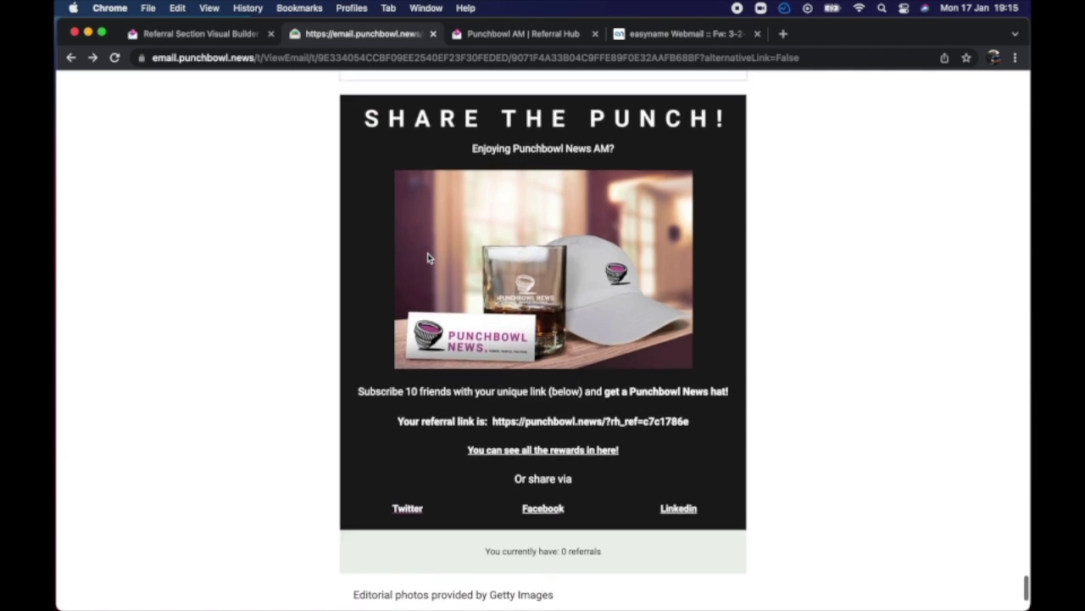
pyautogui.scroll(1, 428, 259)
pyautogui.scroll(-1, 429, 259)
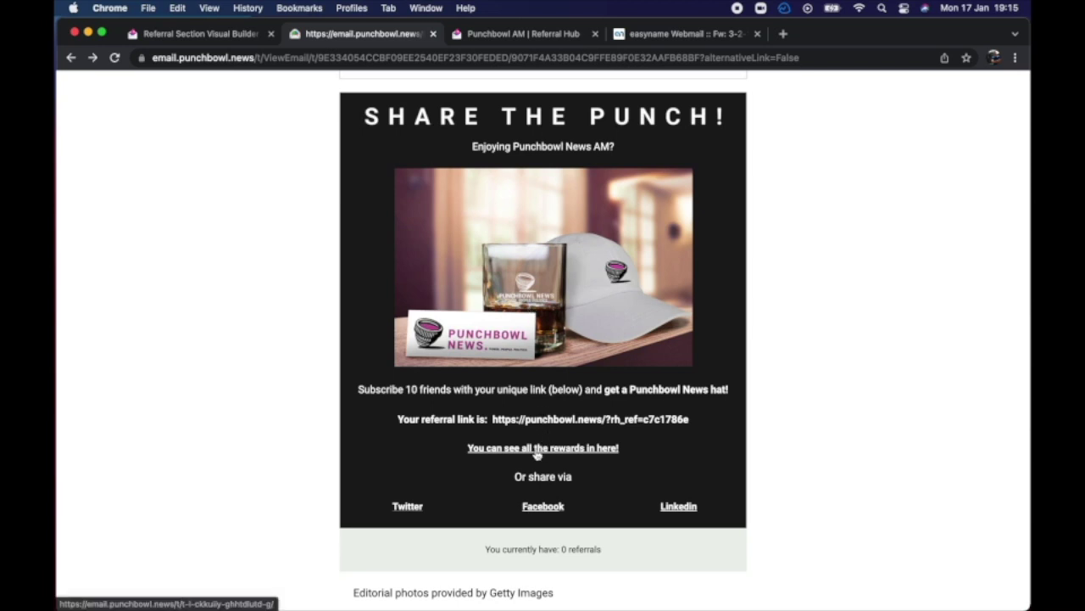
# - Examine the Punchbowl AM referral hub's rewards and sharing options, and revisit the Punchbowl and 3-2-1 email referral sections
pyautogui.click(547, 34)
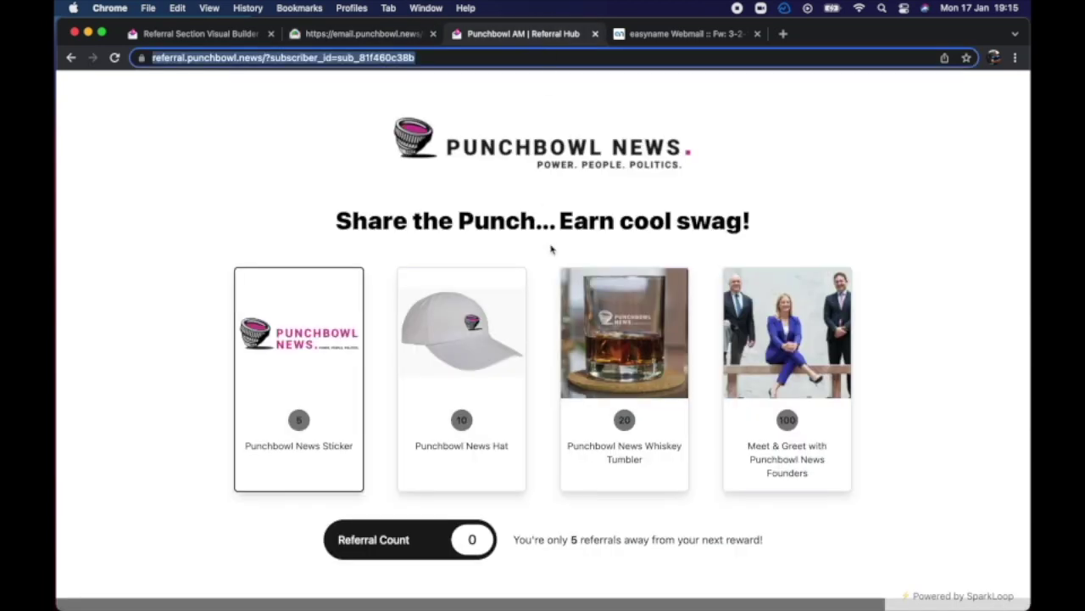
pyautogui.scroll(-6, 542, 401)
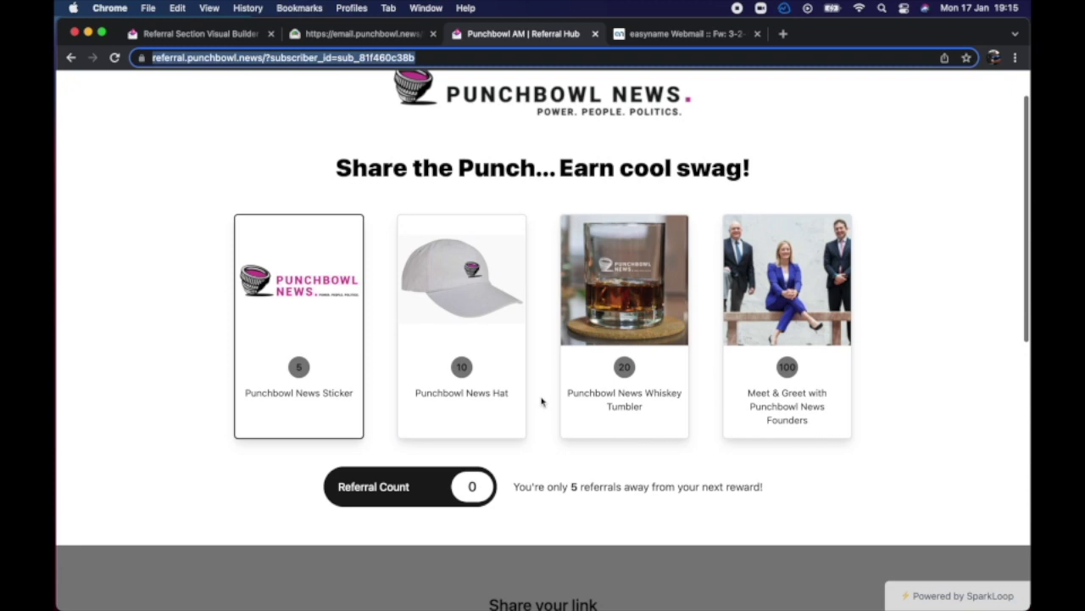
pyautogui.scroll(-3, 542, 401)
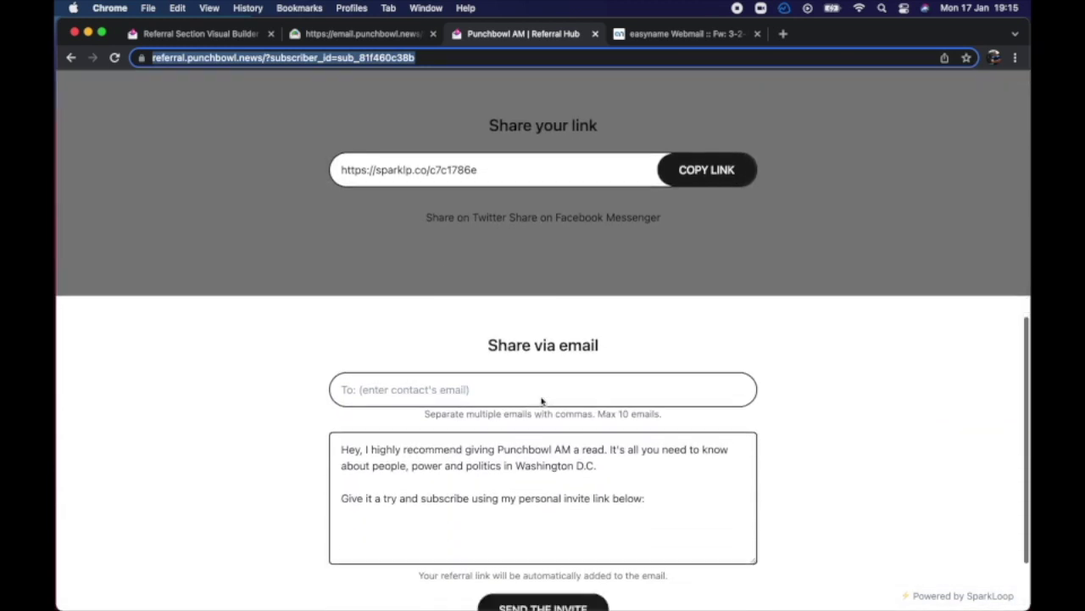
pyautogui.scroll(9, 540, 396)
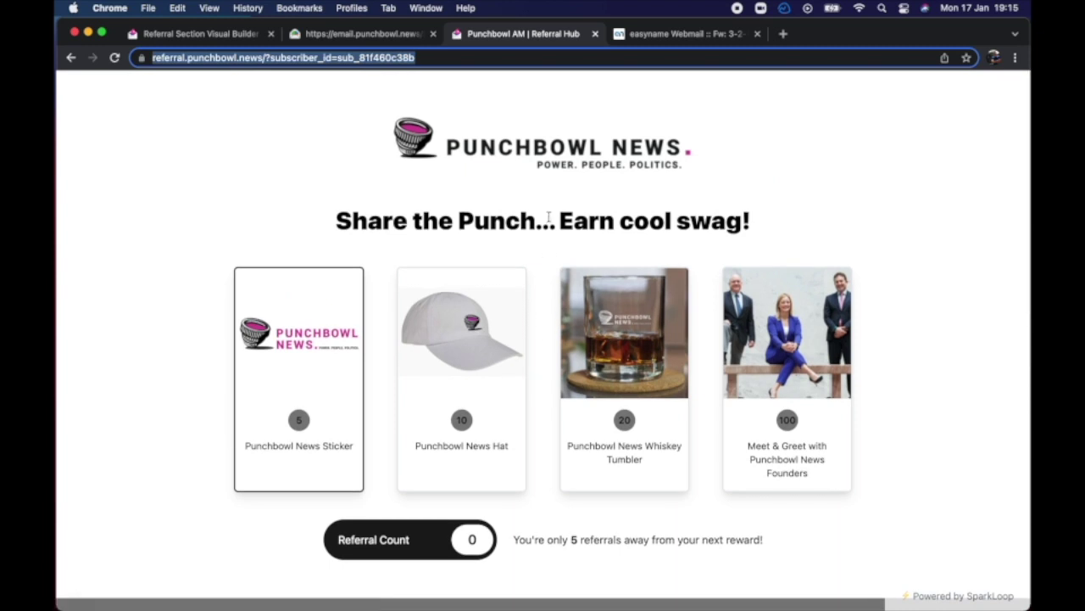
pyautogui.click(360, 38)
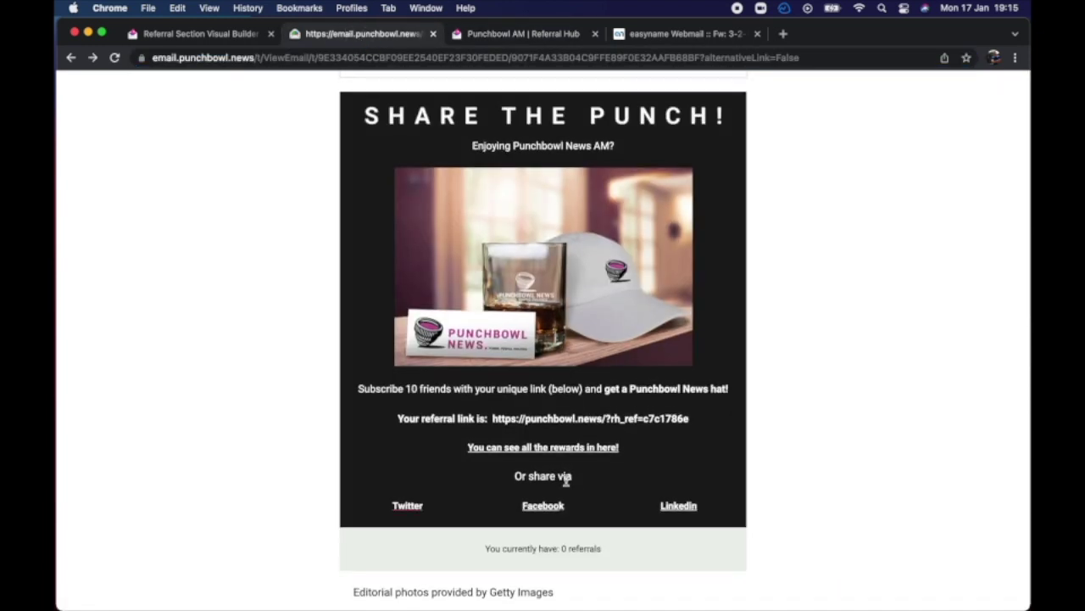
pyautogui.scroll(-1, 562, 479)
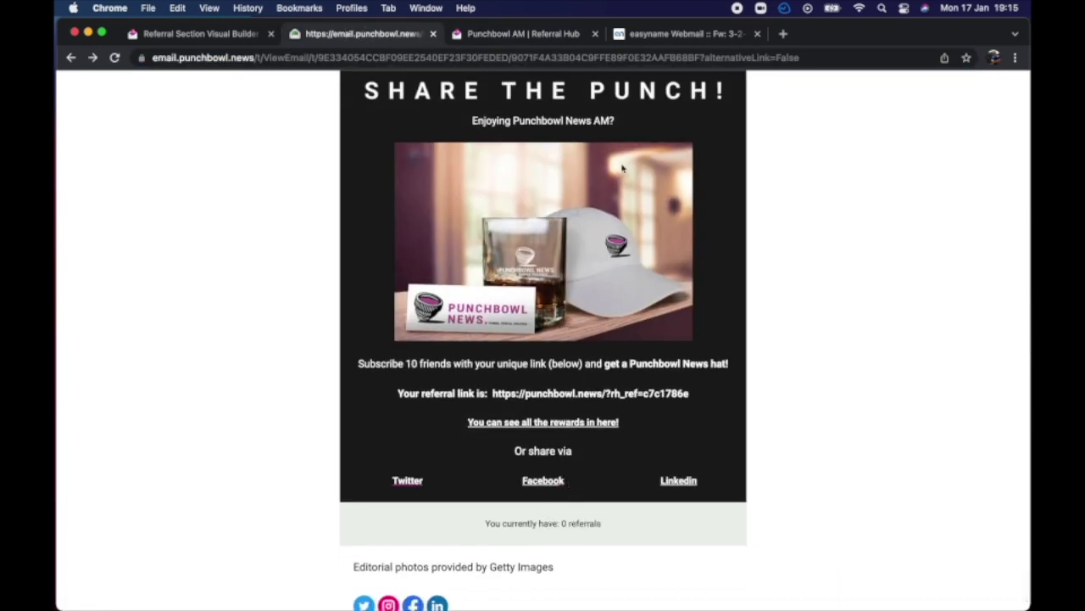
pyautogui.click(661, 35)
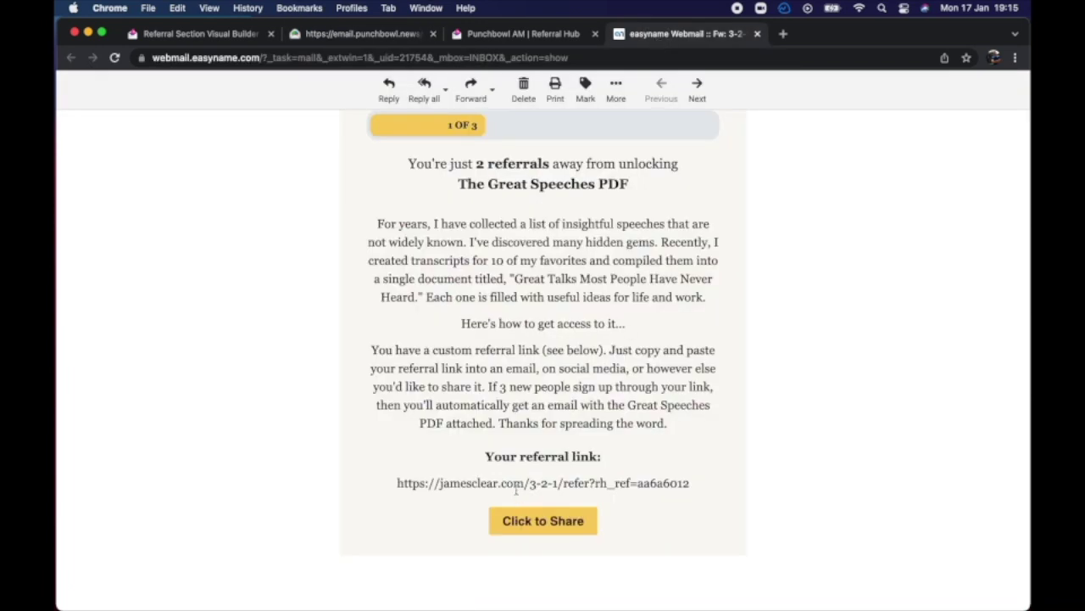
pyautogui.scroll(4, 516, 490)
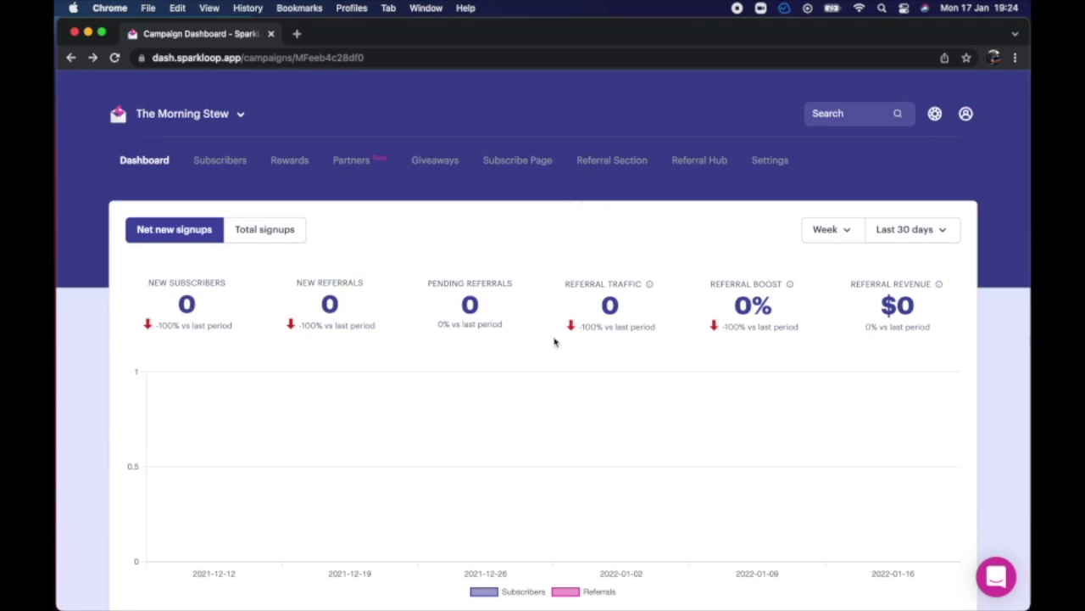
# - Review The Morning Stew's campaign dashboard metrics, and open its Partners page to read about paid partnerships
pyautogui.scroll(-1, 537, 366)
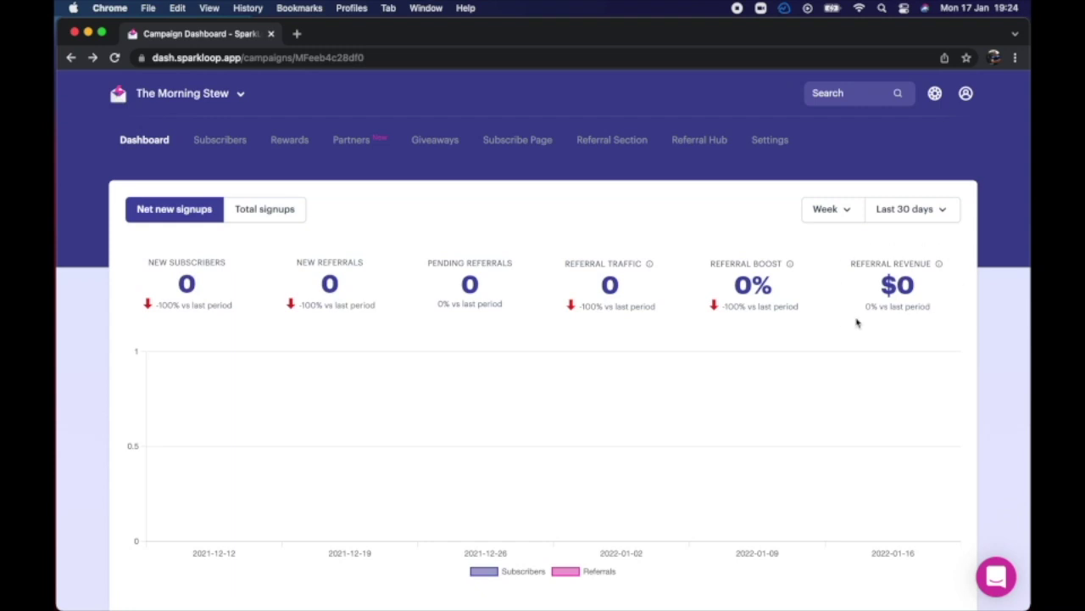
pyautogui.click(354, 141)
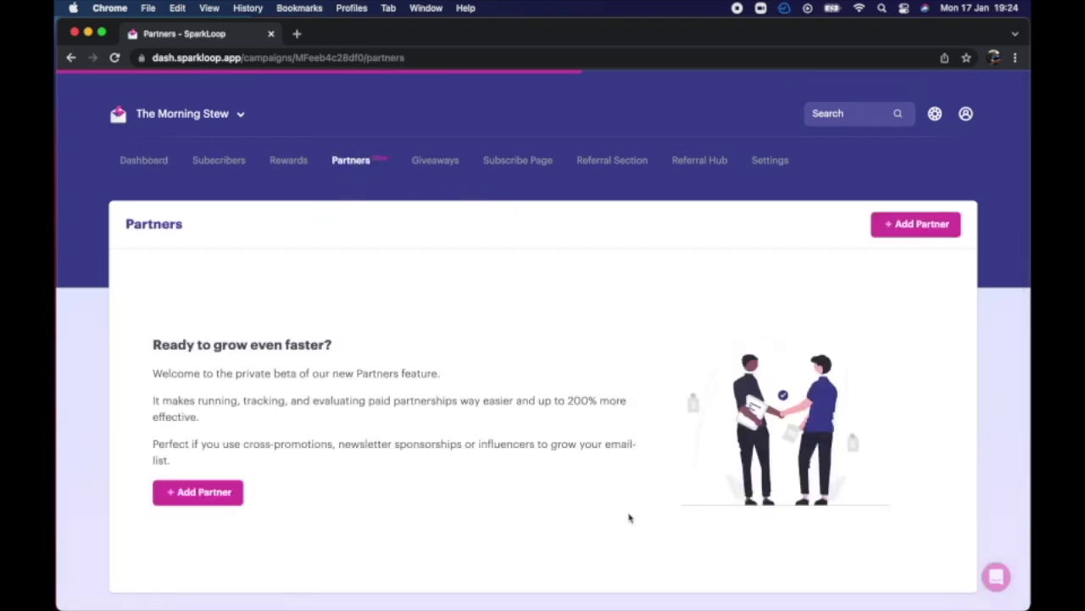
pyautogui.scroll(-1, 531, 504)
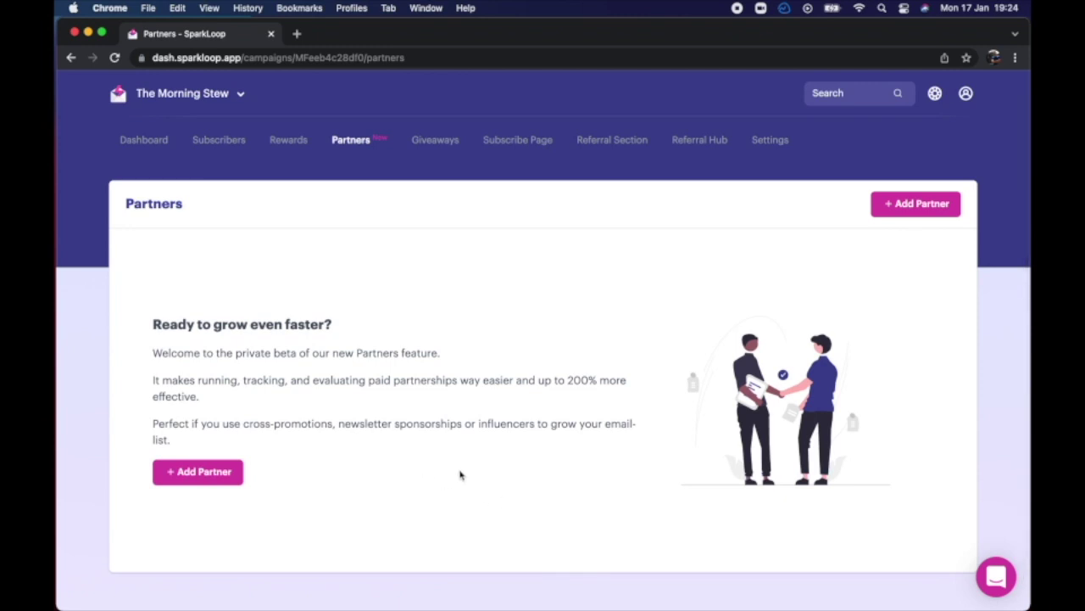
pyautogui.scroll(1, 562, 480)
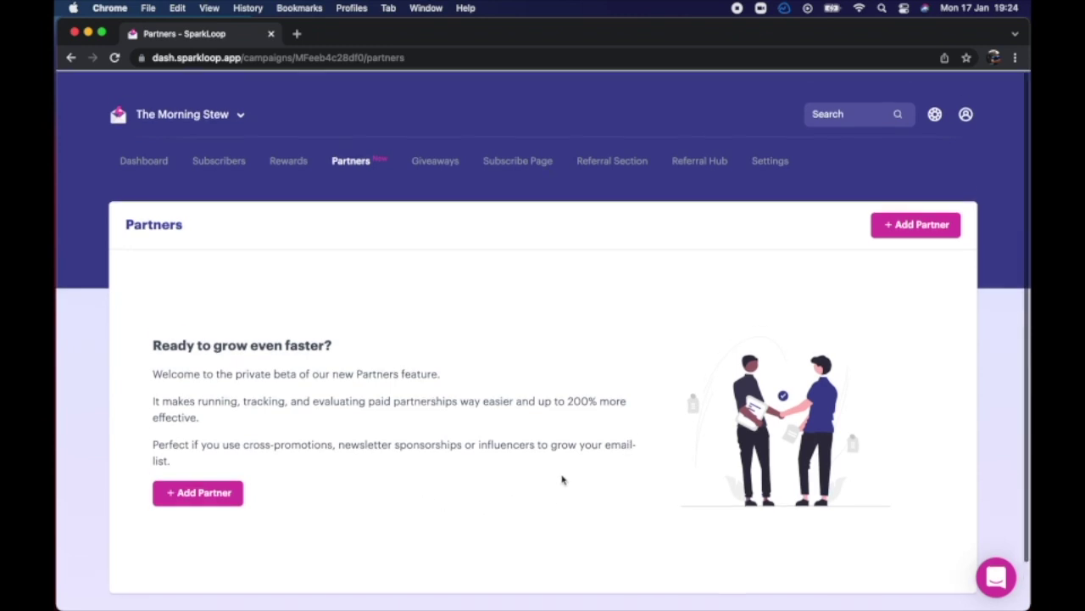